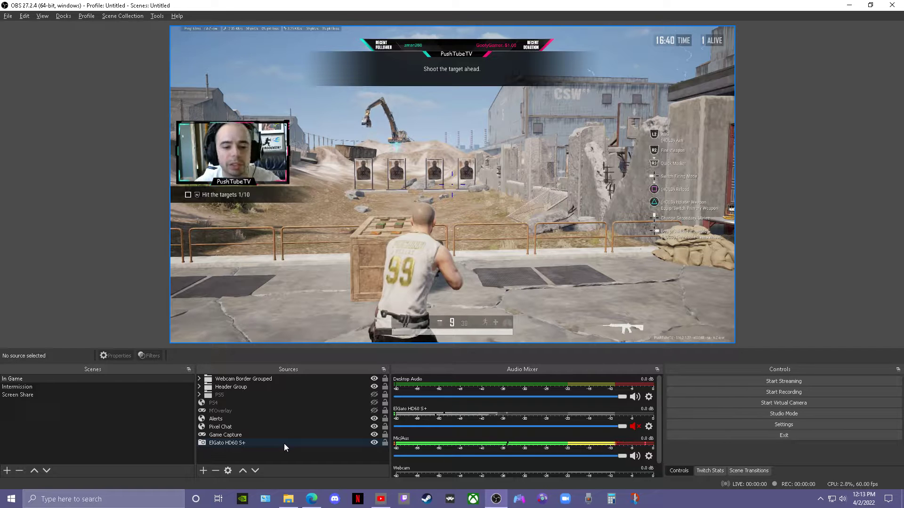
# Delete the old ElGato HD60 S+ source from the In Game scene.
pyautogui.click(284, 443)
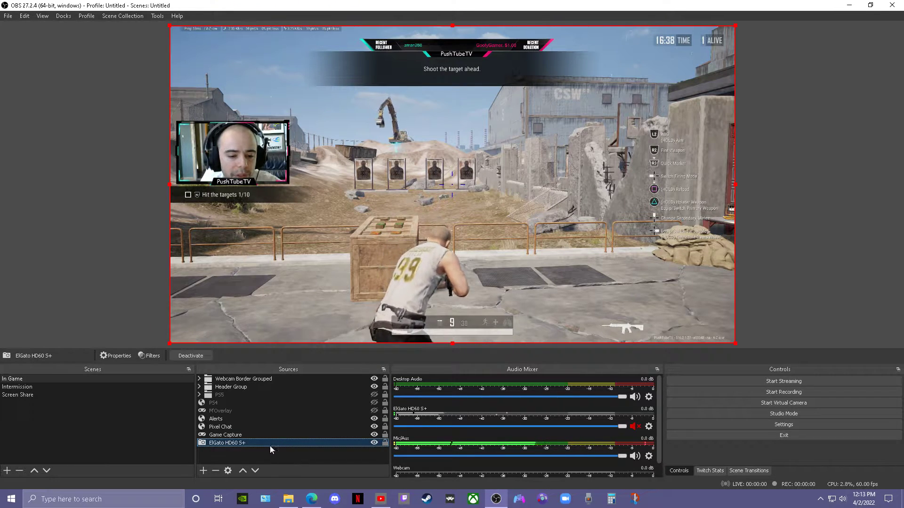
pyautogui.click(217, 470)
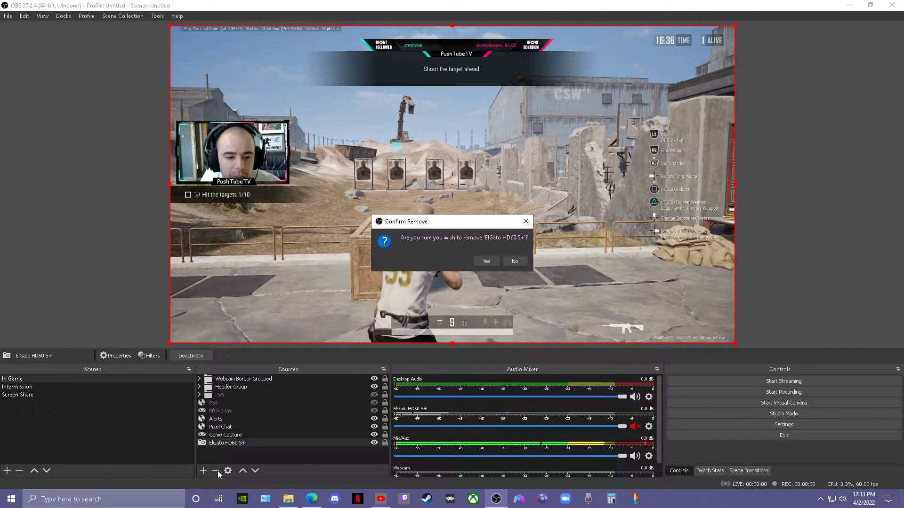
pyautogui.click(488, 262)
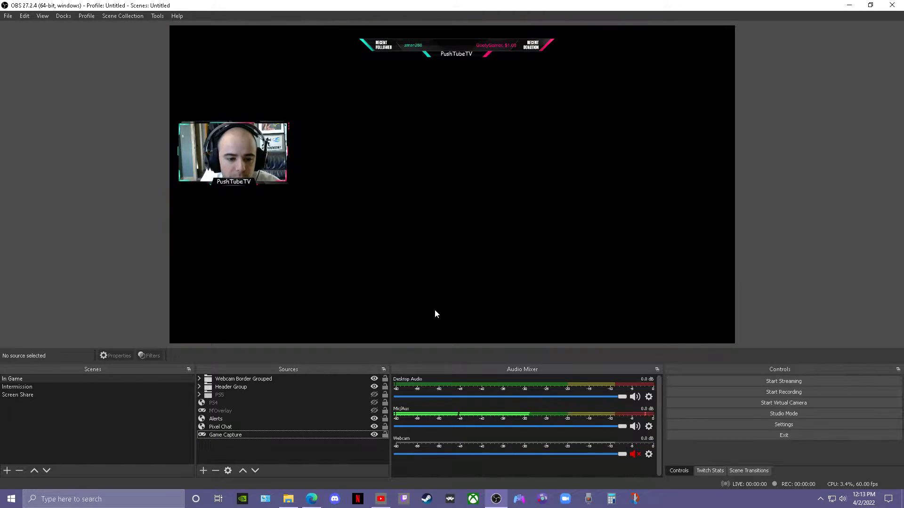
# Add a new Video Capture Device source named 'ELGato HD60 S+'.
pyautogui.click(203, 471)
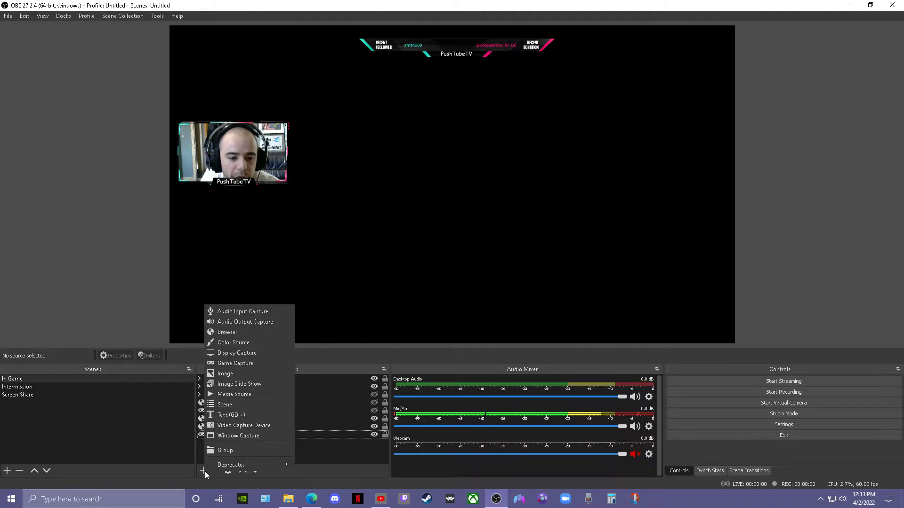
pyautogui.click(245, 427)
pyautogui.write('E')
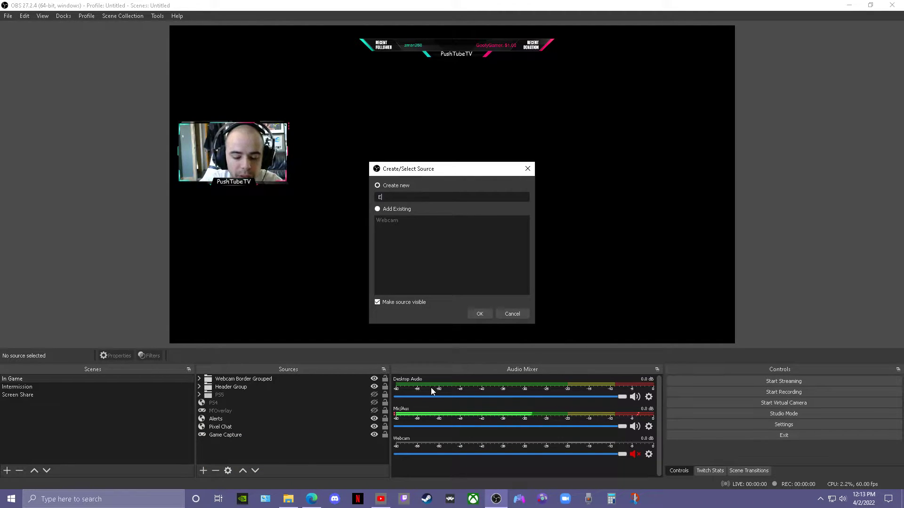
pyautogui.write('LGato')
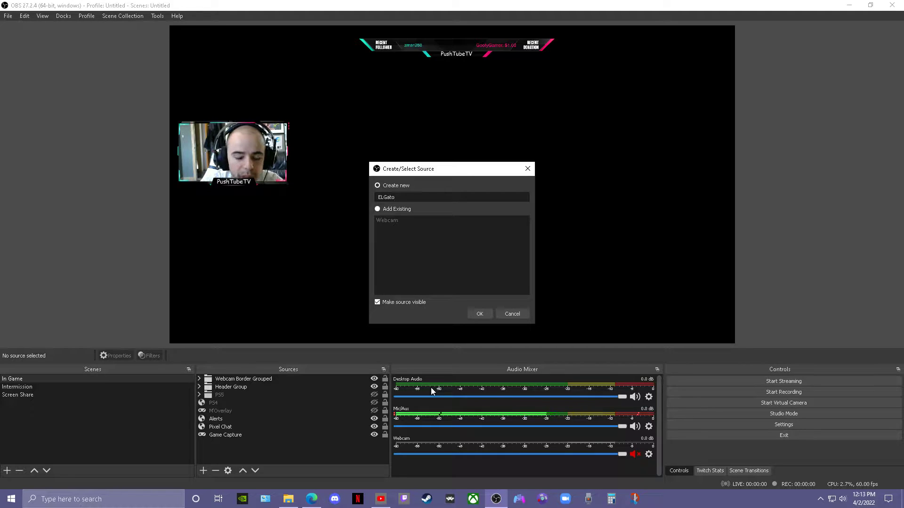
pyautogui.write(' HD60 S+')
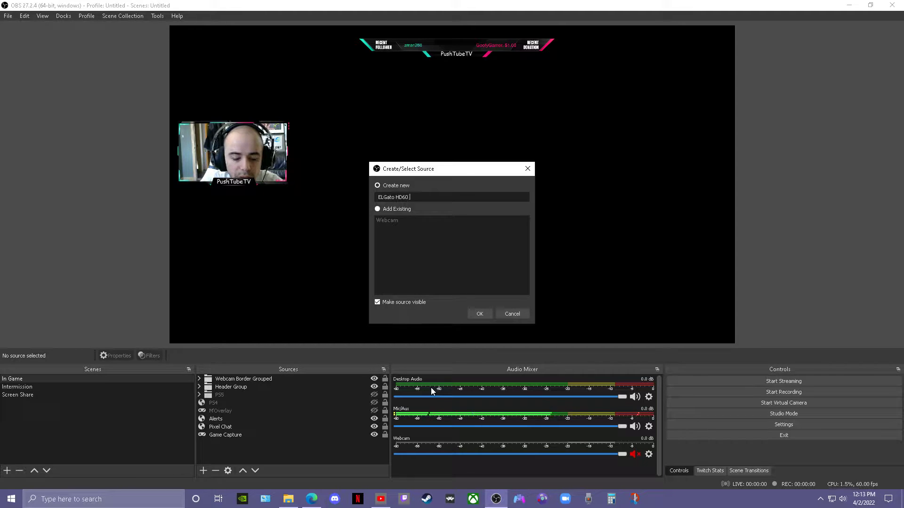
# Create the source with Buffering set to Disable and Audio Output Mode set to Output desktop audio (WaveOut).
pyautogui.click(487, 316)
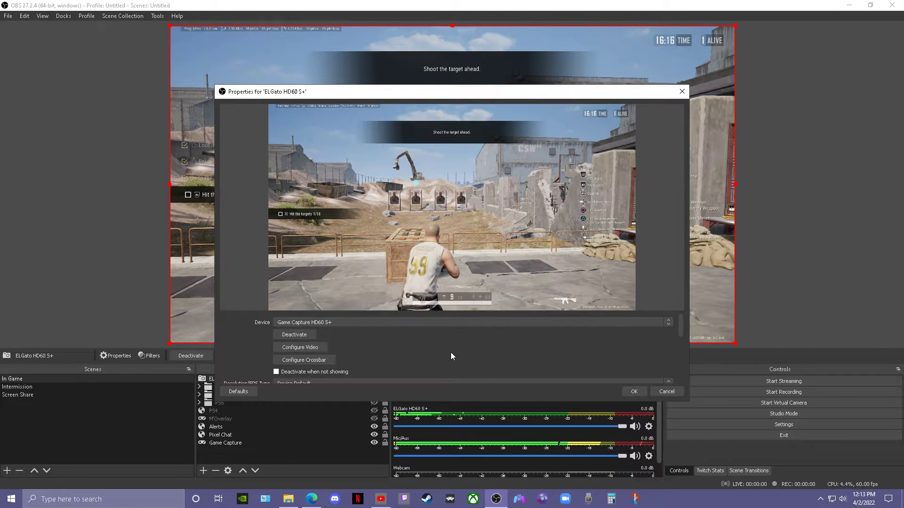
pyautogui.scroll(-2, 451, 356)
pyautogui.scroll(-3, 450, 352)
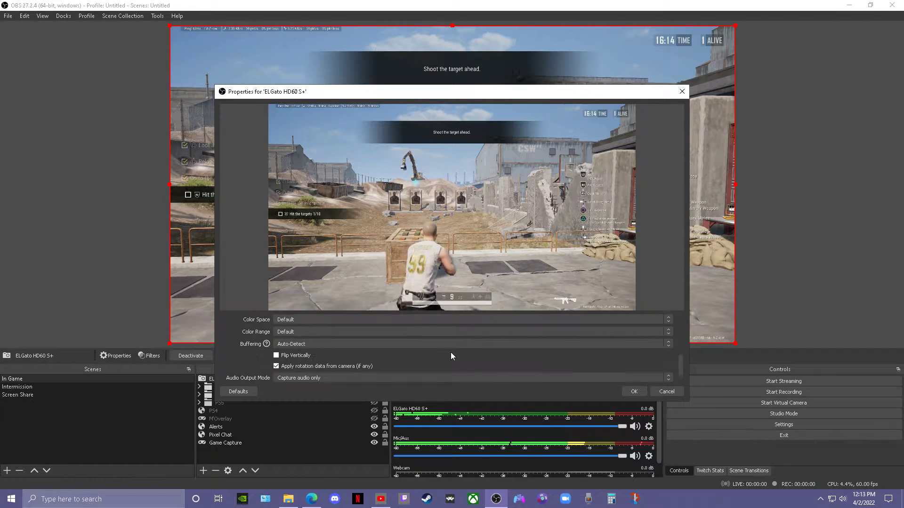
pyautogui.click(431, 344)
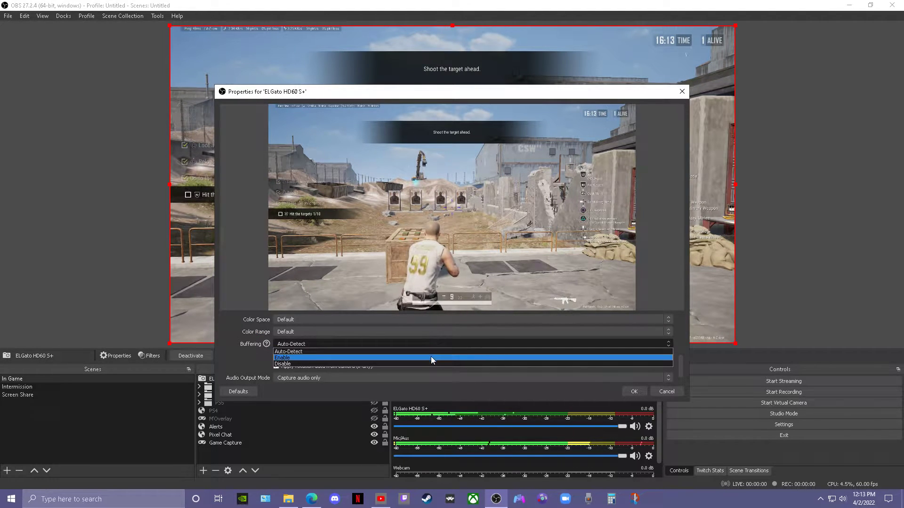
pyautogui.click(433, 364)
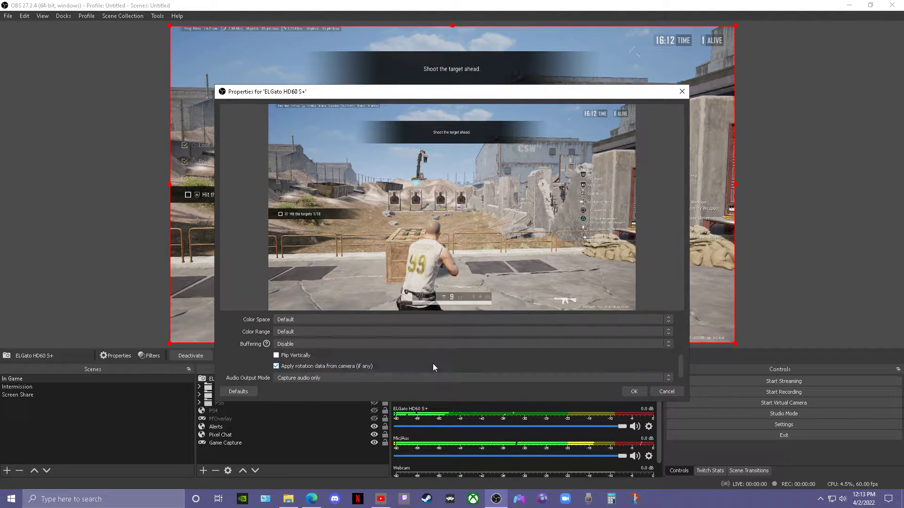
pyautogui.scroll(-1, 492, 351)
pyautogui.click(492, 361)
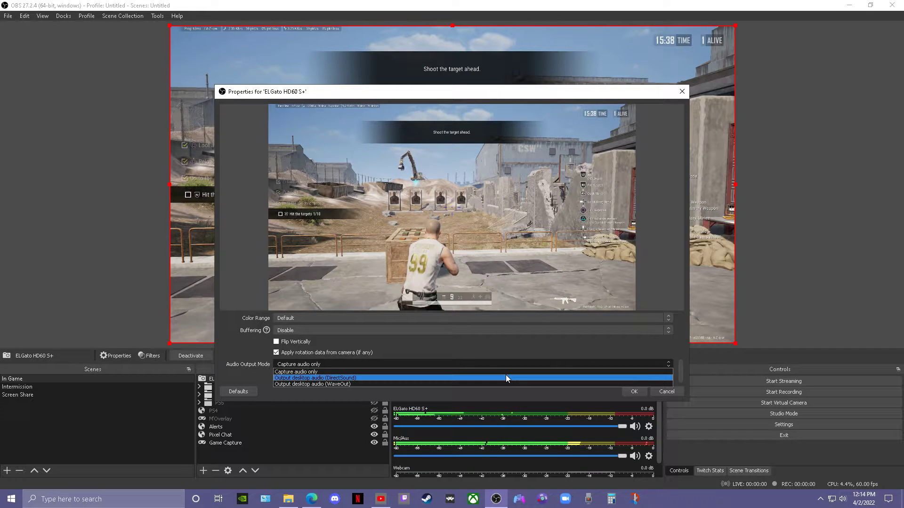
pyautogui.click(507, 384)
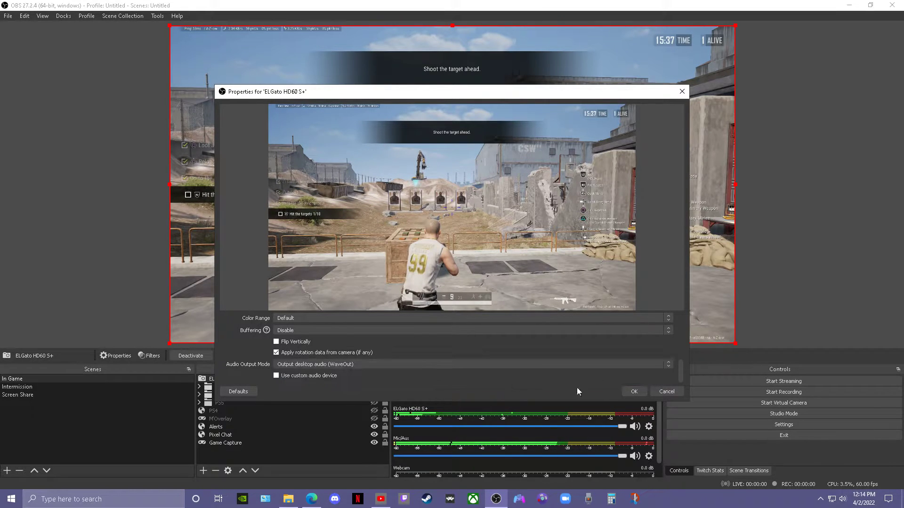
# Apply the capture settings and move ELGato HD60 S+ to the bottom of the Sources list.
pyautogui.click(636, 391)
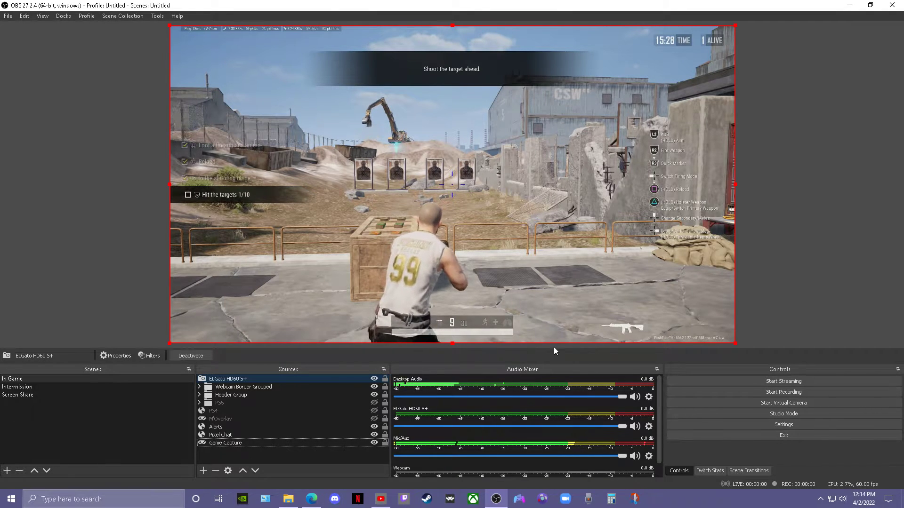
pyautogui.moveTo(253, 378); pyautogui.dragTo(260, 445)
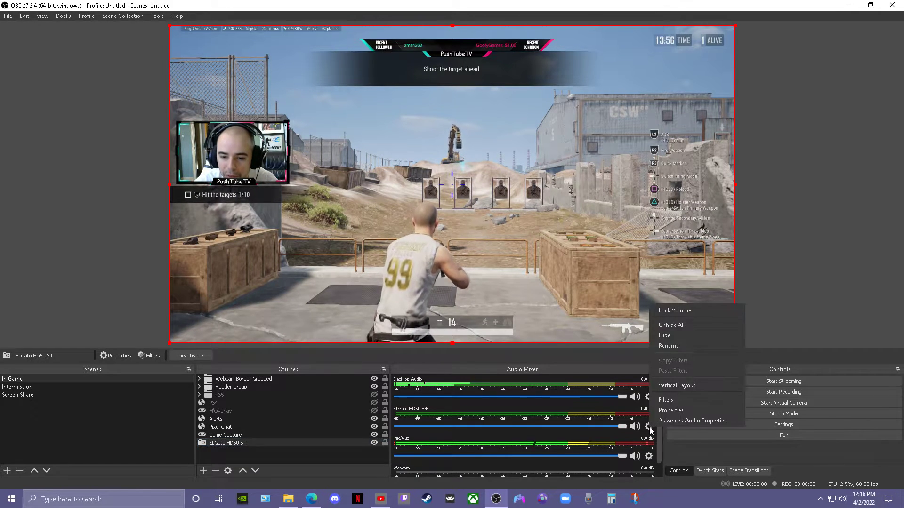
# Through the mixer channel's Properties, switch ELGato HD60 S+ Audio Output Mode to Capture audio only.
pyautogui.click(659, 421)
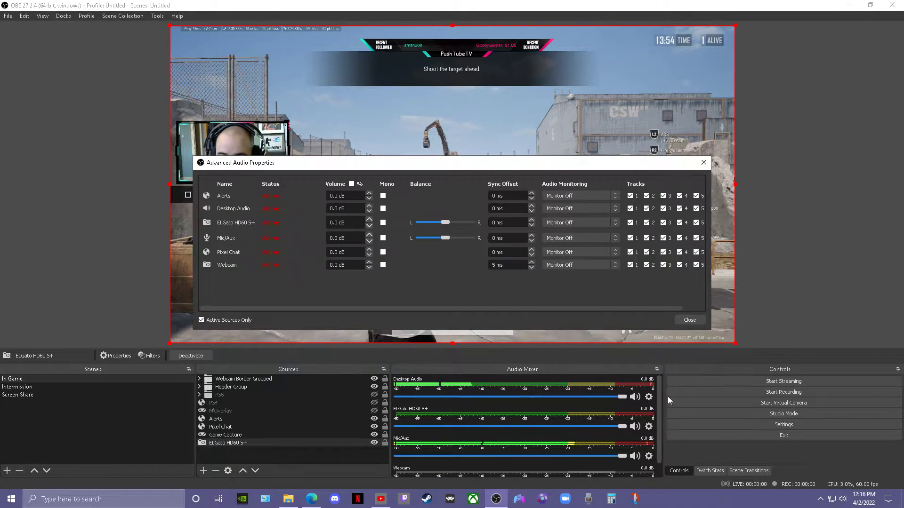
pyautogui.click(689, 320)
pyautogui.rightClick(650, 422)
pyautogui.click(665, 406)
pyautogui.scroll(-5, 478, 356)
pyautogui.click(463, 363)
pyautogui.click(447, 372)
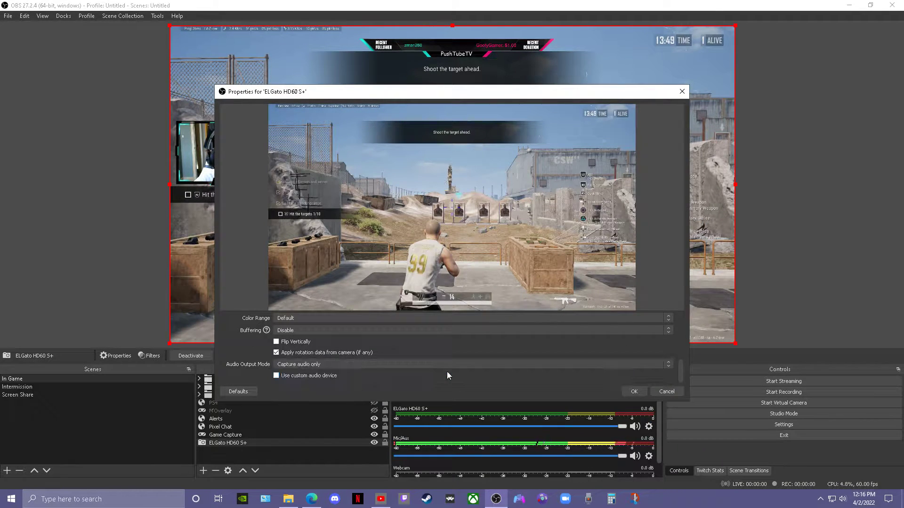
pyautogui.click(634, 392)
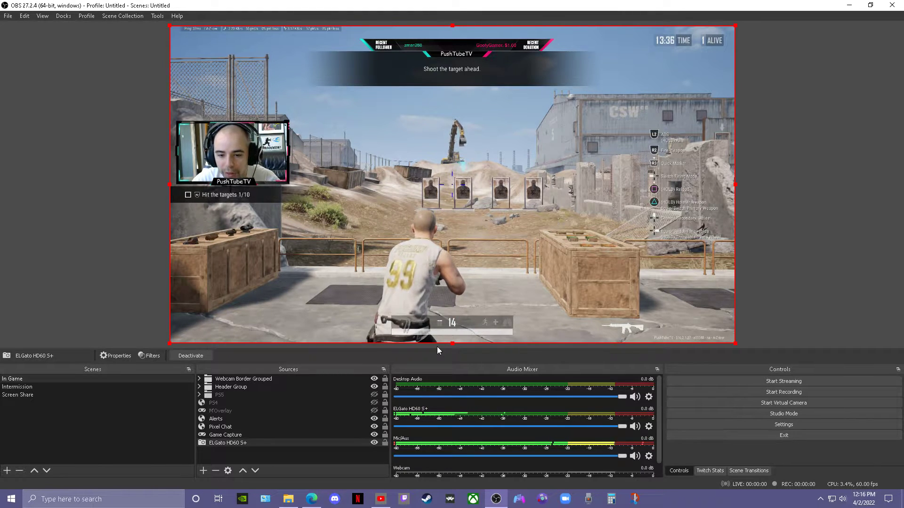
# In Advanced Audio Properties, set ELGato HD60 S+ Audio Monitoring to Monitor and Output.
pyautogui.click(648, 428)
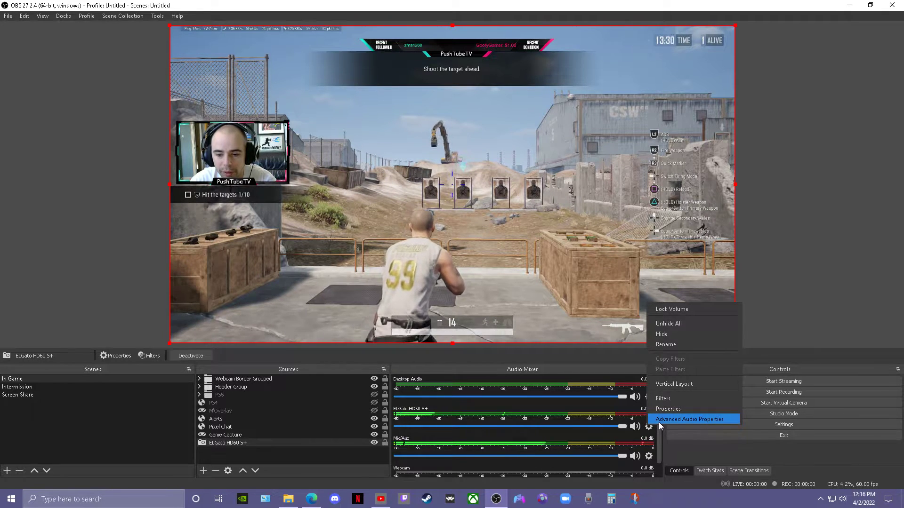
pyautogui.click(659, 422)
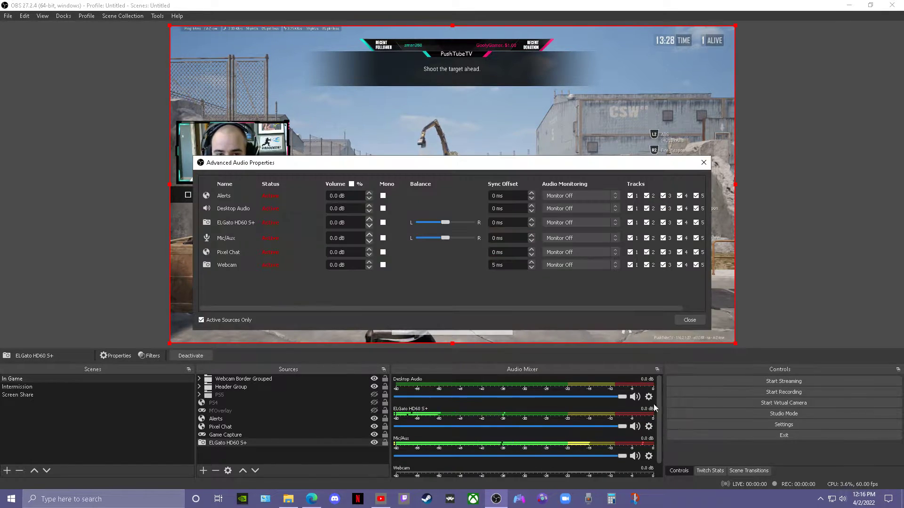
pyautogui.click(614, 223)
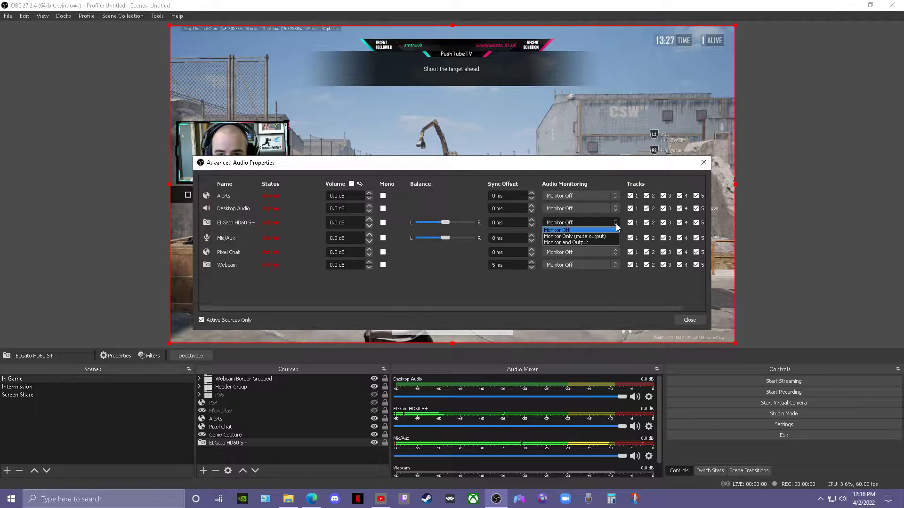
pyautogui.click(587, 243)
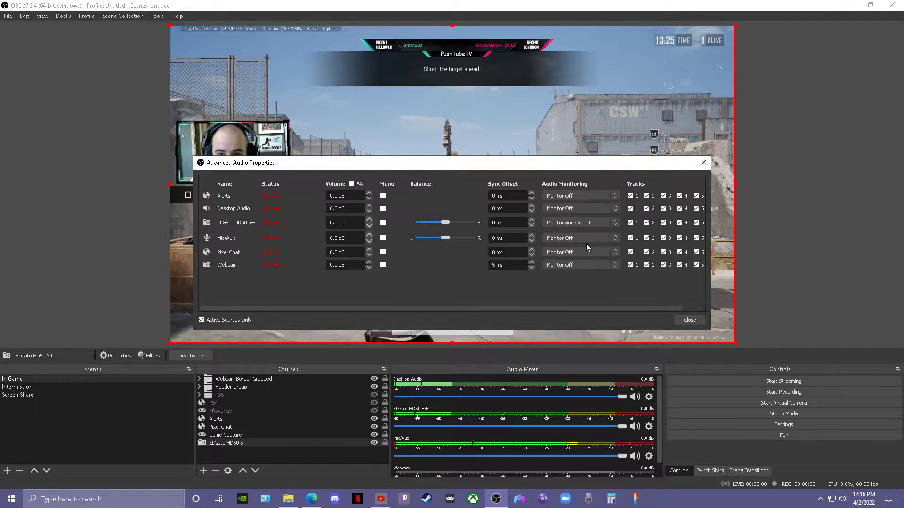
pyautogui.click(688, 320)
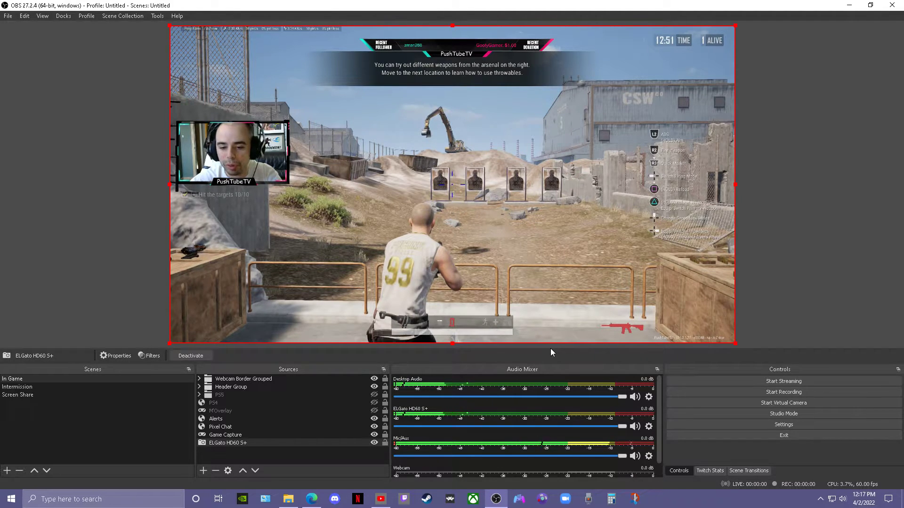
# Record a roughly 20-second test clip of the In Game scene as an MKV file.
pyautogui.click(782, 392)
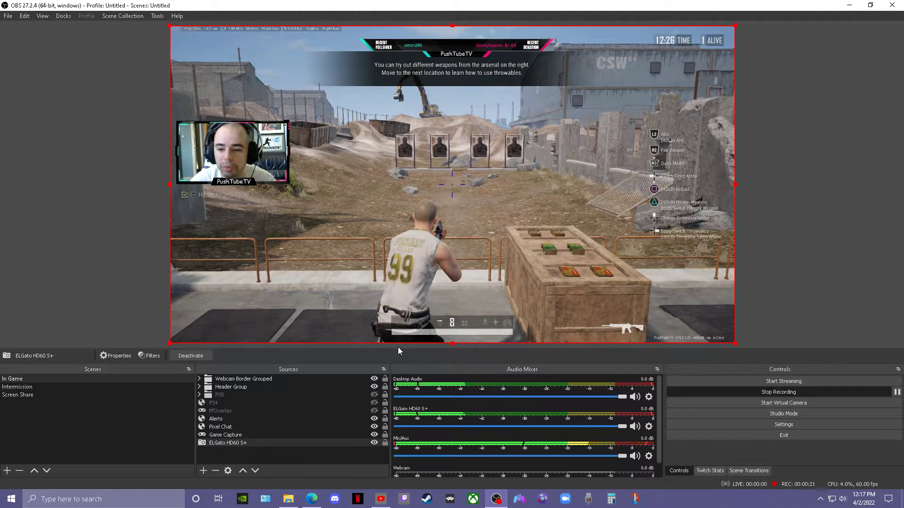
pyautogui.click(764, 395)
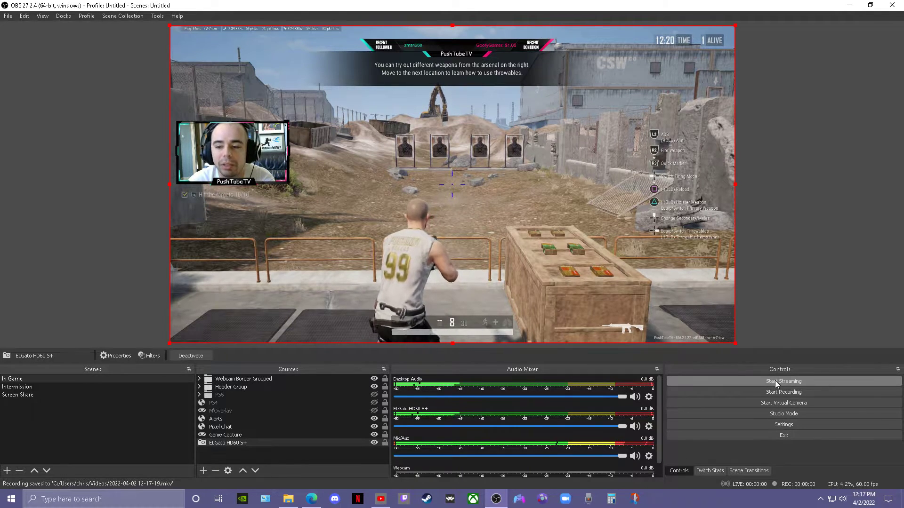
pyautogui.click(634, 426)
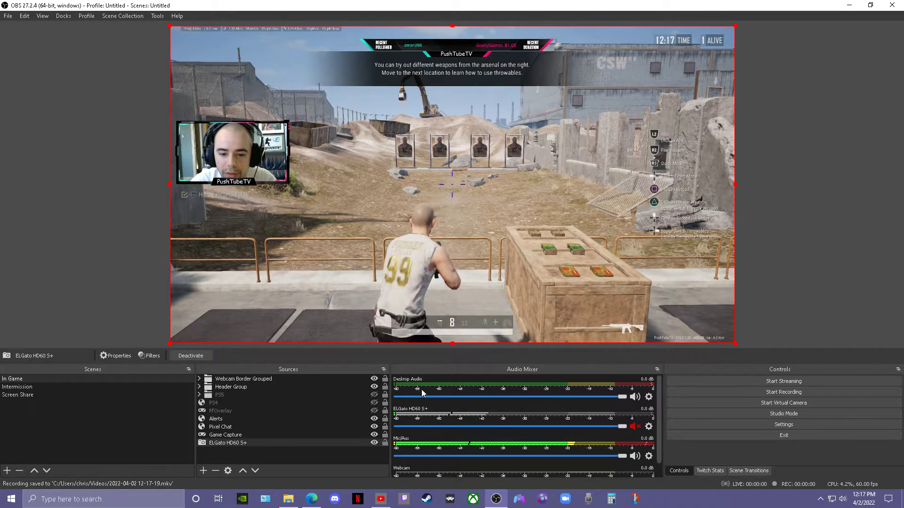
pyautogui.click(8, 15)
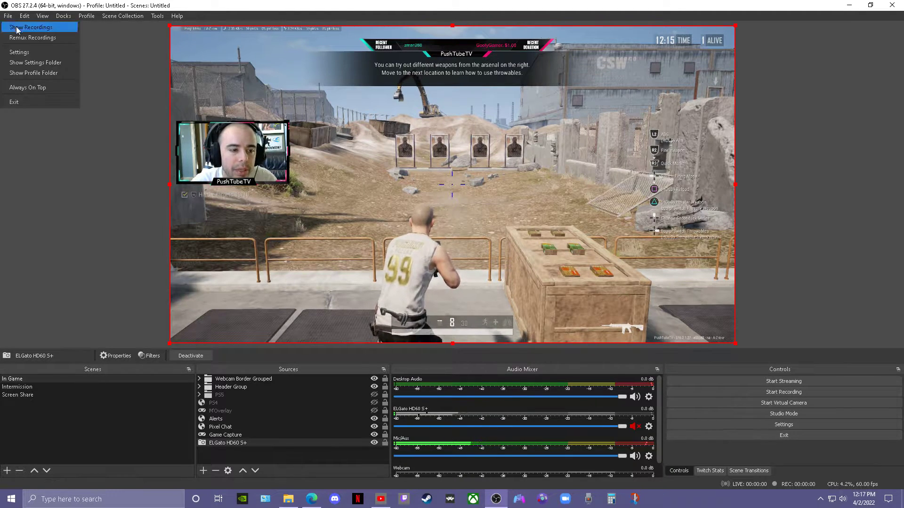
pyautogui.click(23, 27)
pyautogui.scroll(-5, 395, 320)
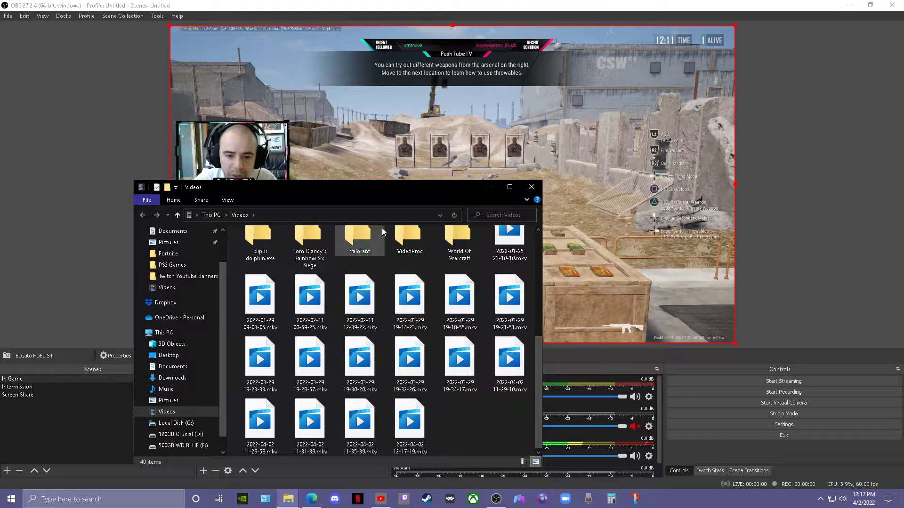
pyautogui.moveTo(389, 189); pyautogui.dragTo(463, 137)
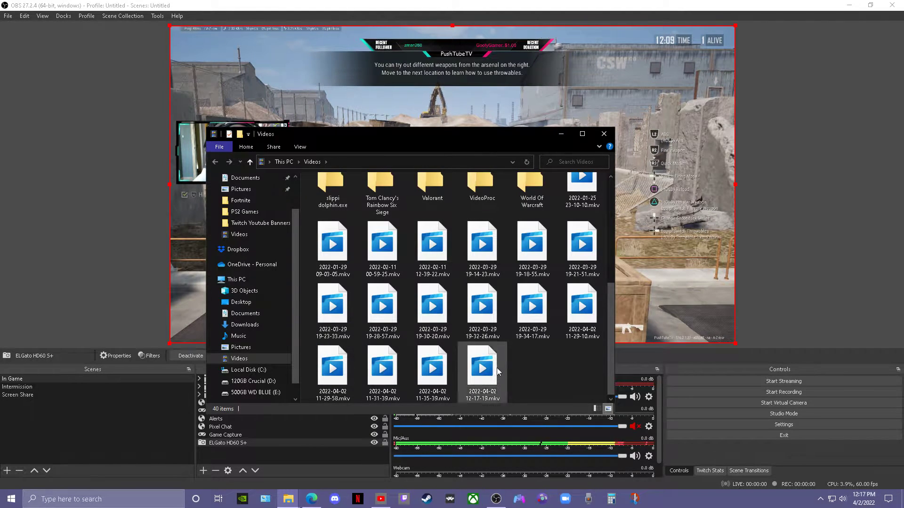
pyautogui.doubleClick(481, 365)
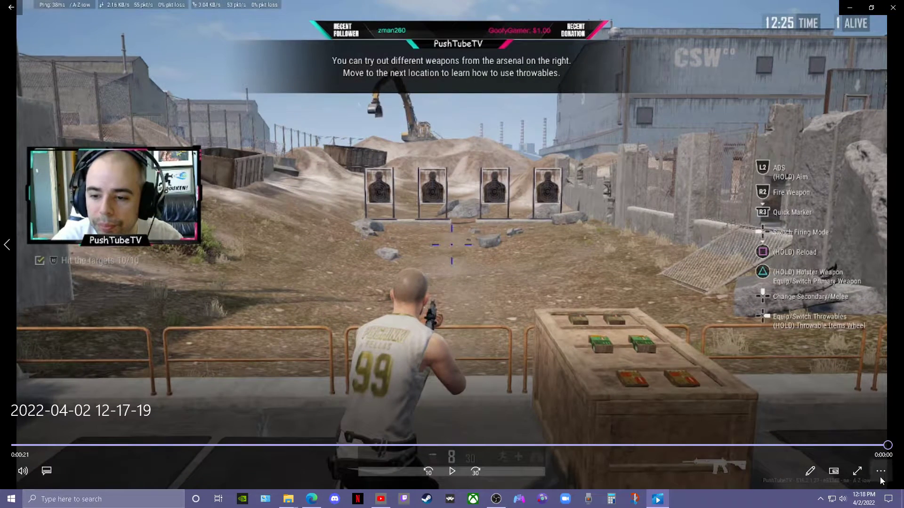
pyautogui.click(858, 471)
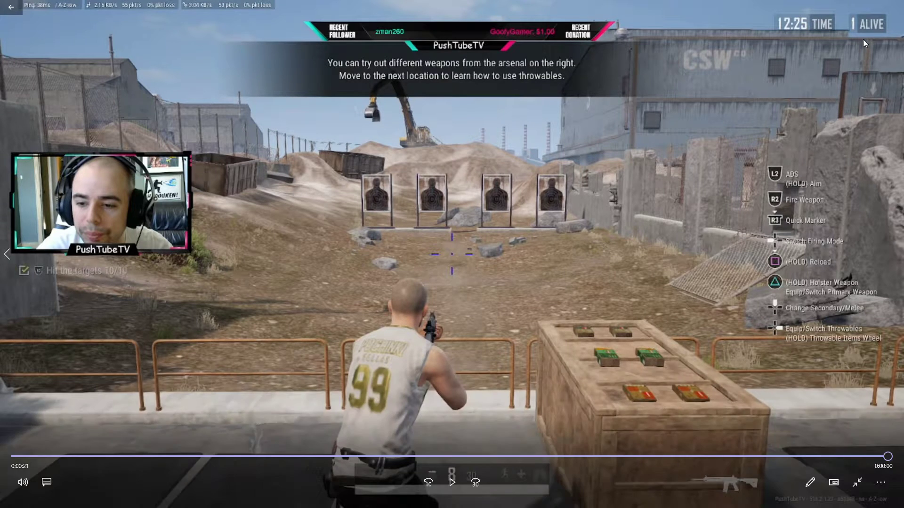
pyautogui.click(11, 10)
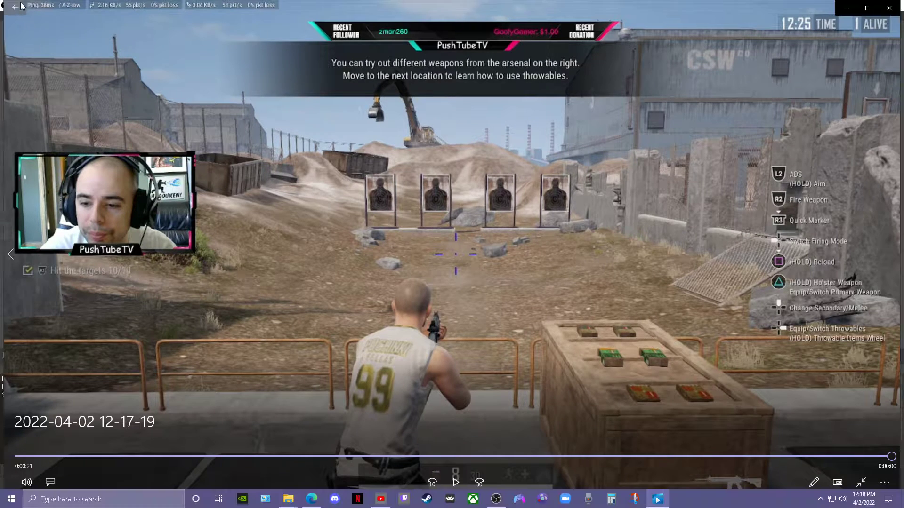
# Close Explorer, set ELGato HD60 S+ monitoring to Monitor Only (mute output), and unmute it.
pyautogui.hotkey('alt', 'F4')
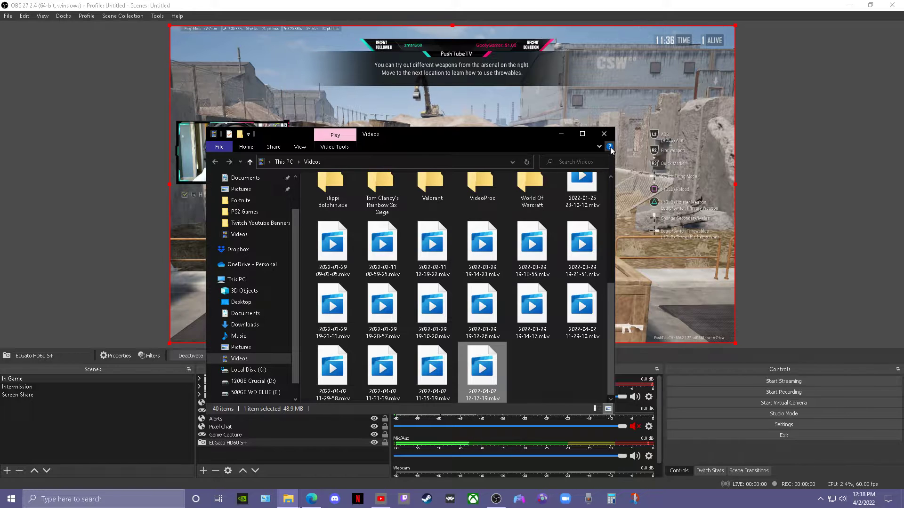
pyautogui.hotkey('alt', 'F4')
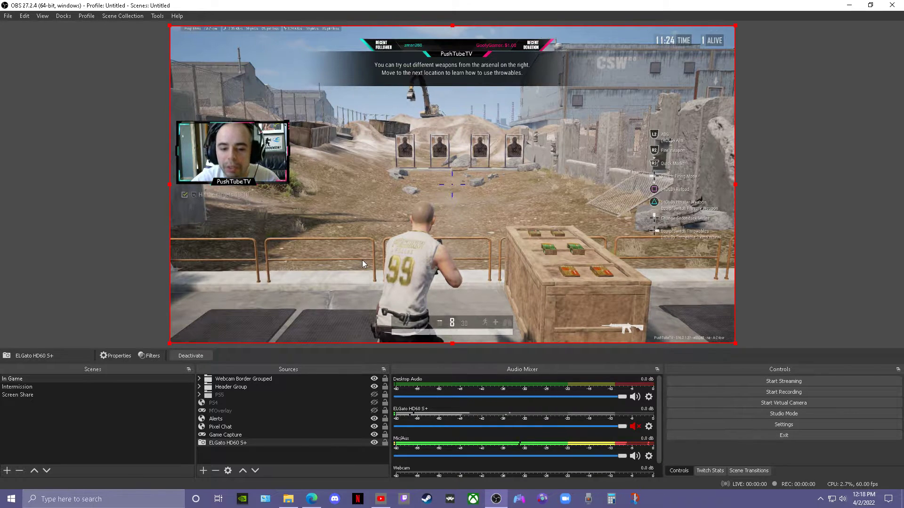
pyautogui.click(648, 426)
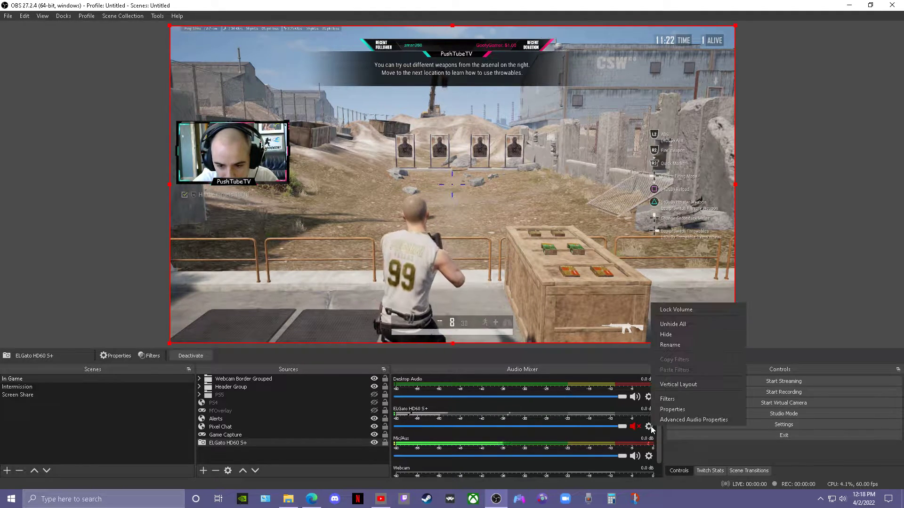
pyautogui.click(675, 422)
pyautogui.click(613, 224)
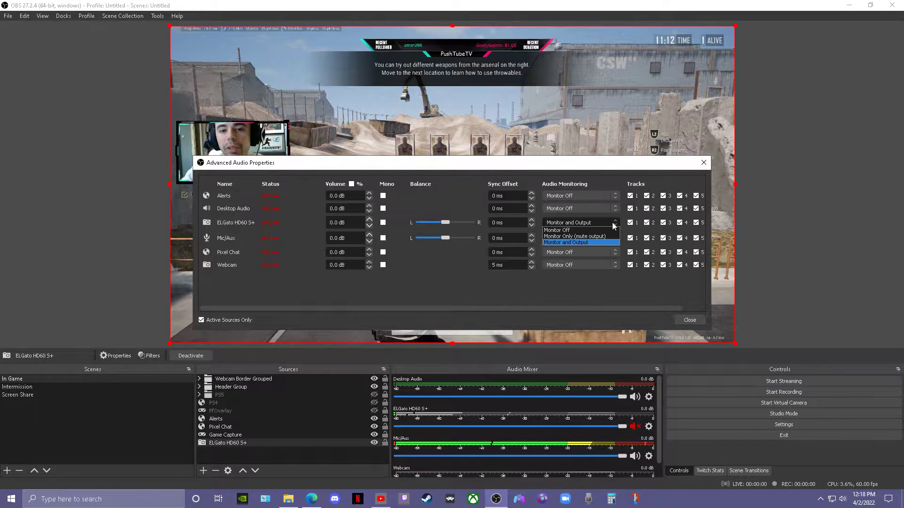
pyautogui.click(575, 209)
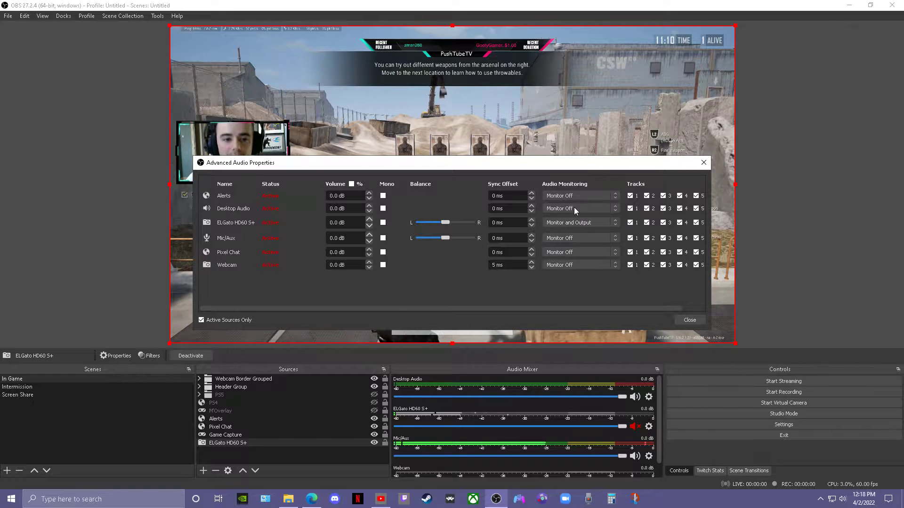
pyautogui.moveTo(575, 166); pyautogui.dragTo(581, 194)
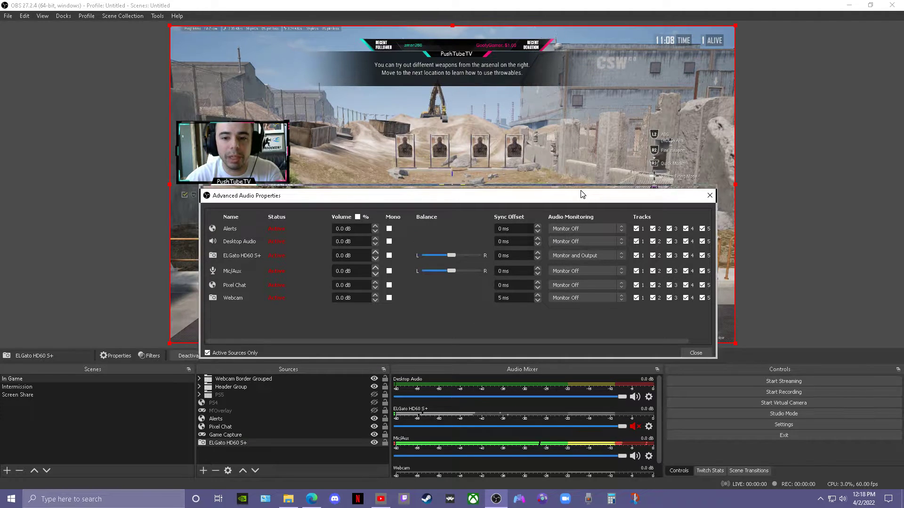
pyautogui.click(613, 251)
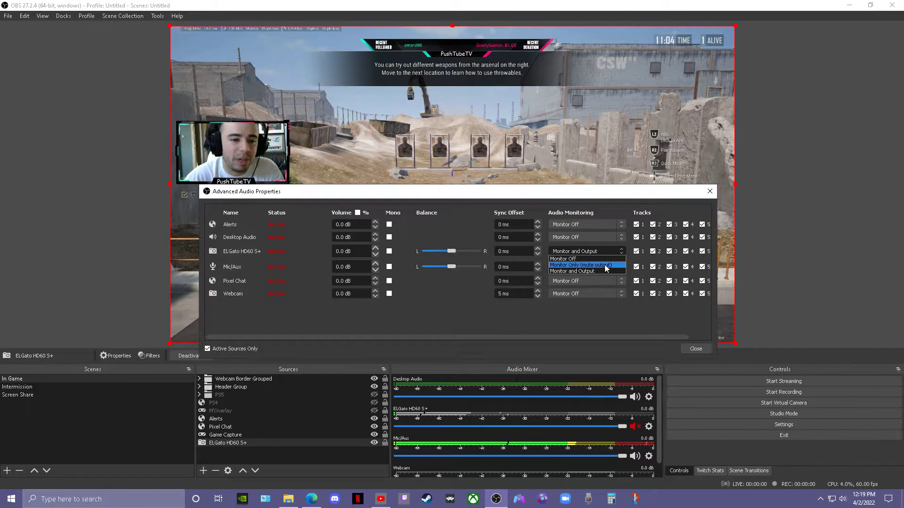
pyautogui.click(605, 265)
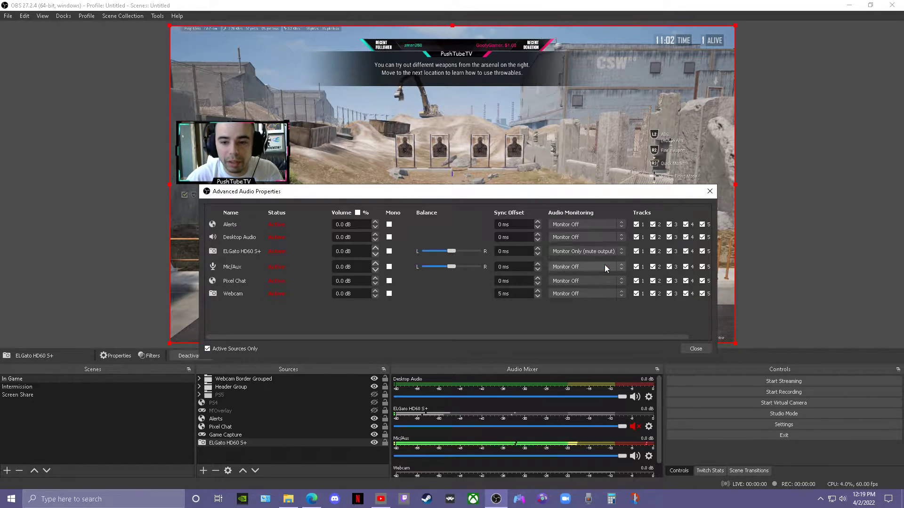
pyautogui.click(691, 349)
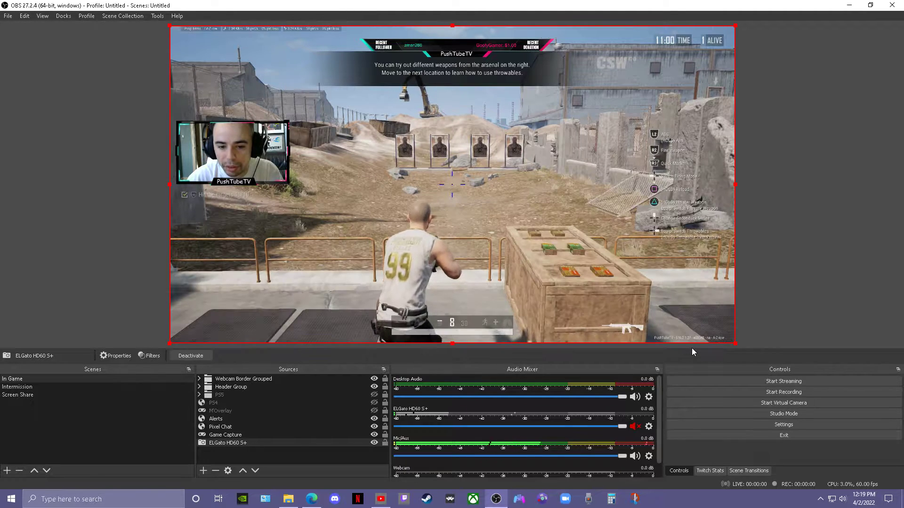
pyautogui.click(635, 426)
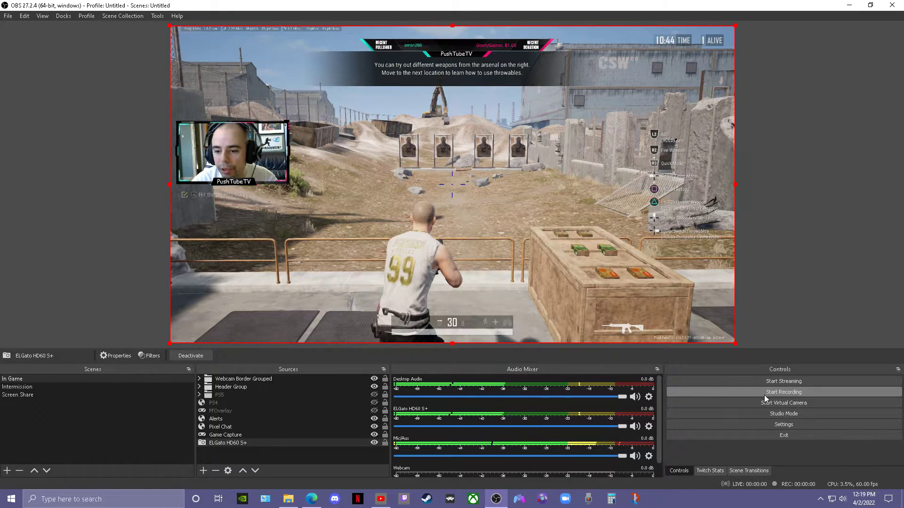
# Start a second test recording of the In Game scene.
pyautogui.click(764, 394)
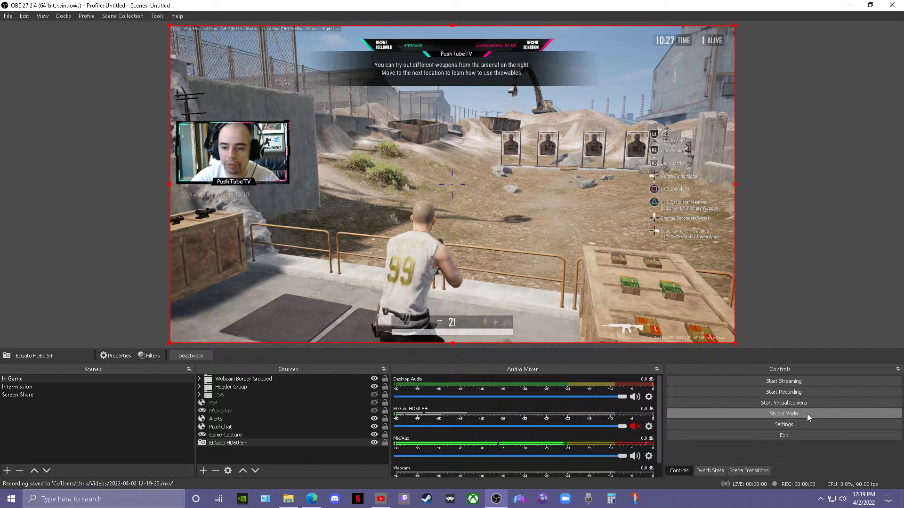
pyautogui.click(8, 17)
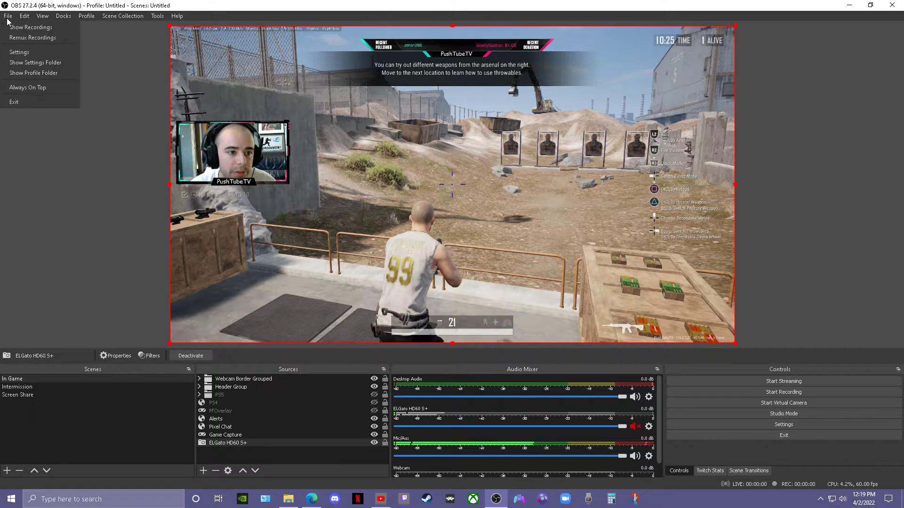
pyautogui.click(32, 27)
pyautogui.scroll(-5, 385, 284)
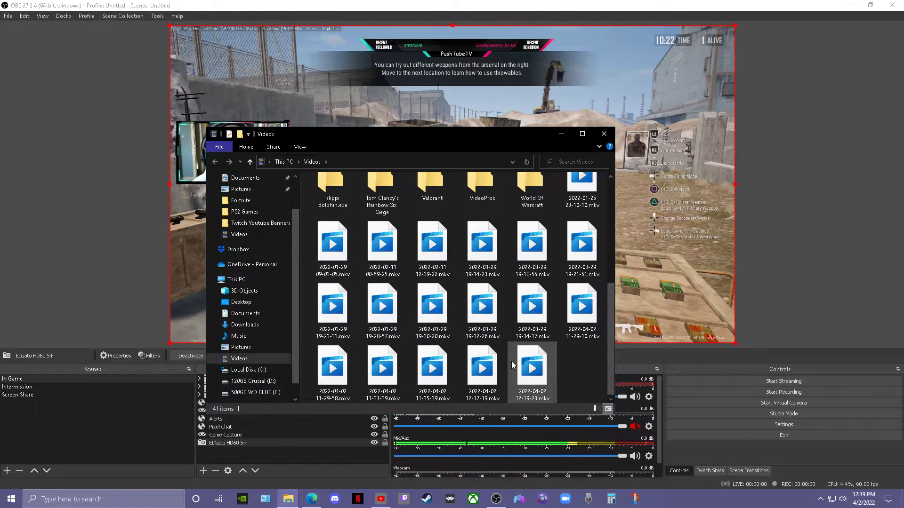
pyautogui.doubleClick(534, 369)
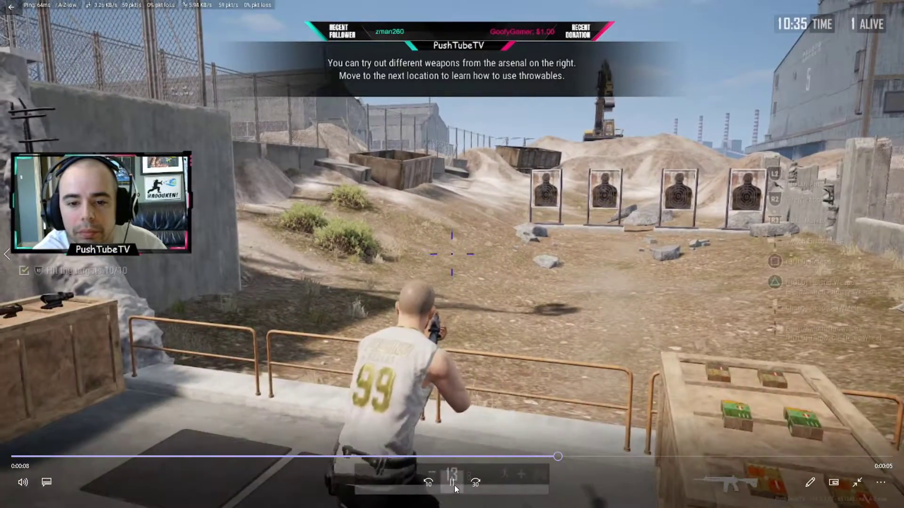
# Pause the playback, leave fullscreen, close the player and move the Videos window aside.
pyautogui.click(453, 484)
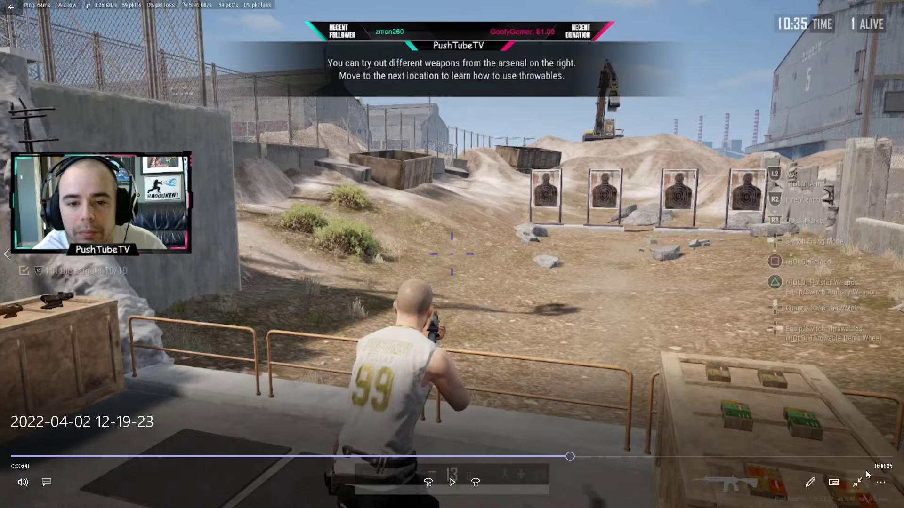
pyautogui.click(857, 482)
pyautogui.click(888, 9)
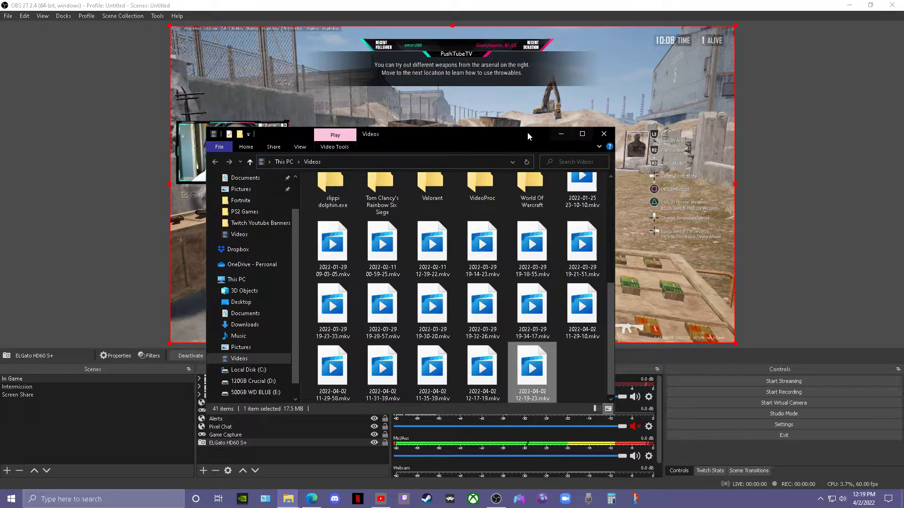
pyautogui.moveTo(526, 131); pyautogui.dragTo(649, 153)
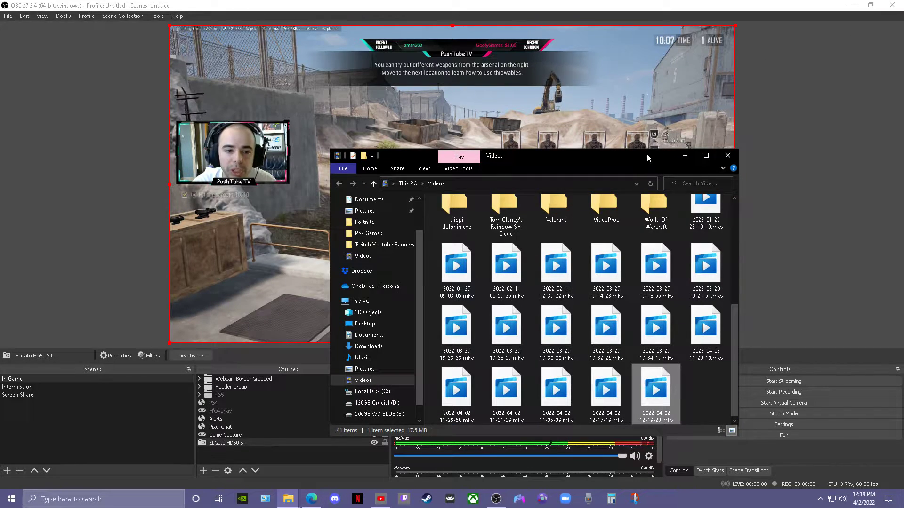
pyautogui.doubleClick(612, 400)
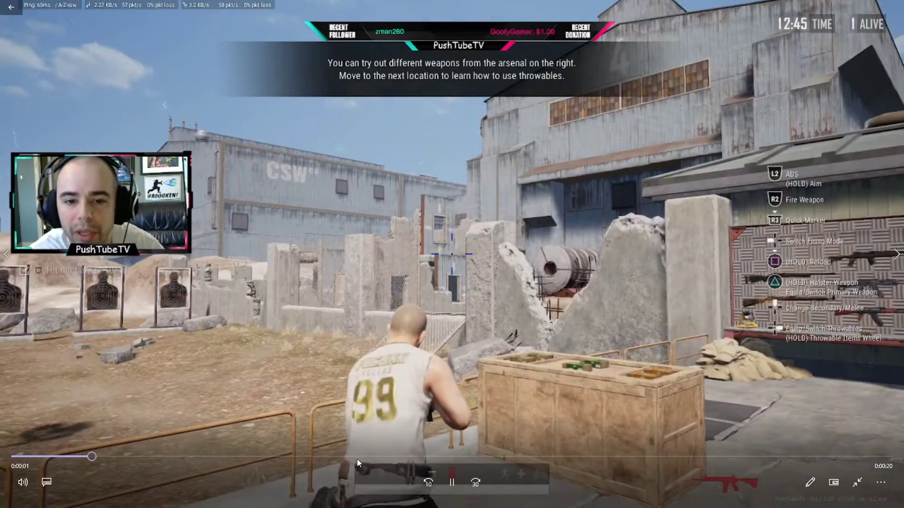
pyautogui.click(351, 457)
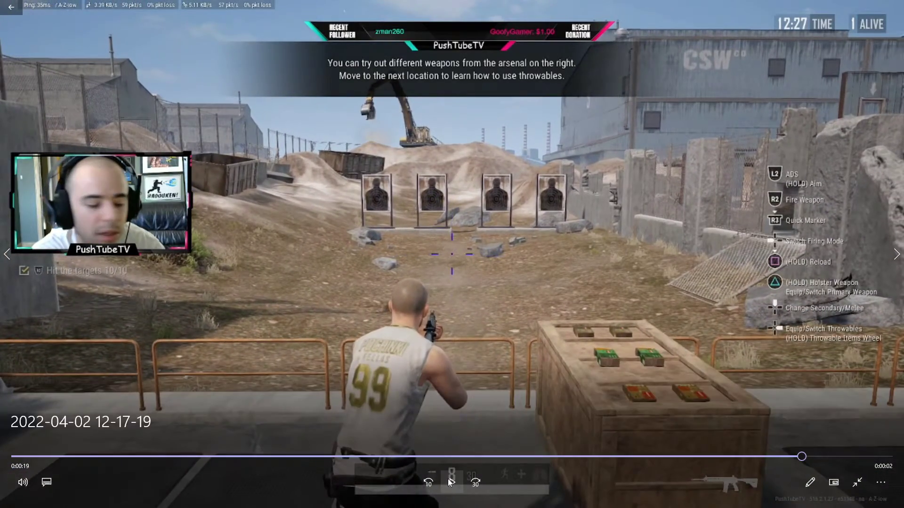
pyautogui.click(857, 482)
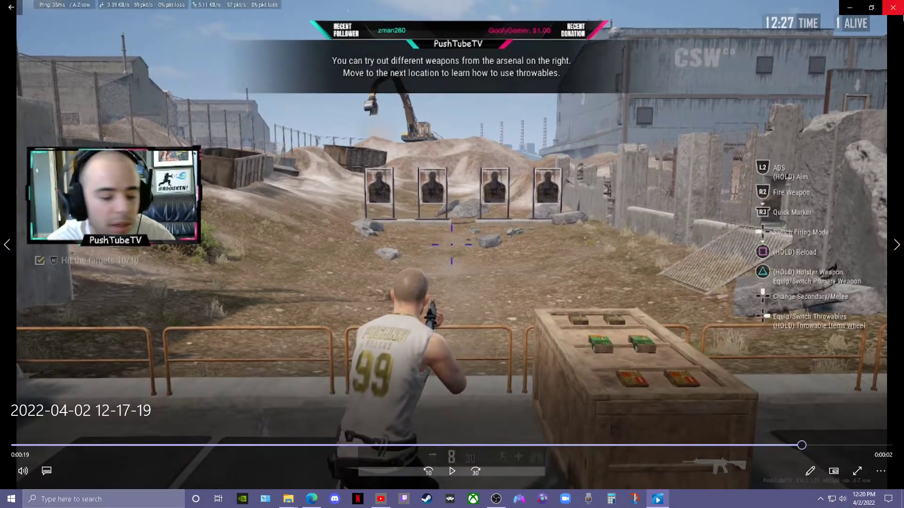
pyautogui.click(892, 5)
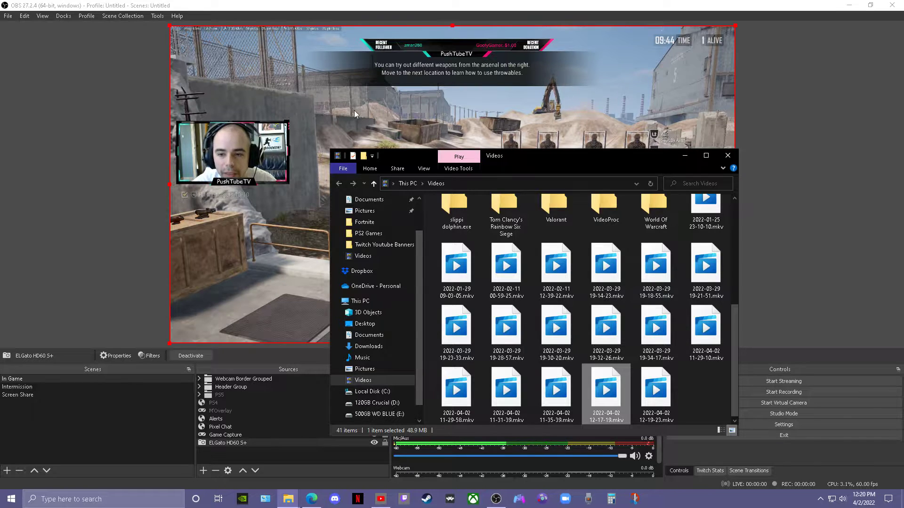
# Close the Videos folder and delete the old ElGato HD60 S+ source from the In Game scene.
pyautogui.click(727, 156)
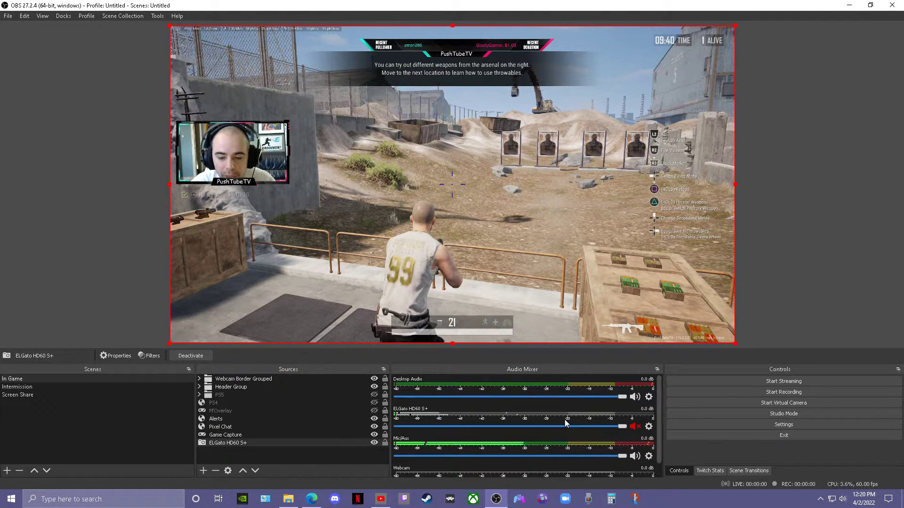
pyautogui.click(293, 443)
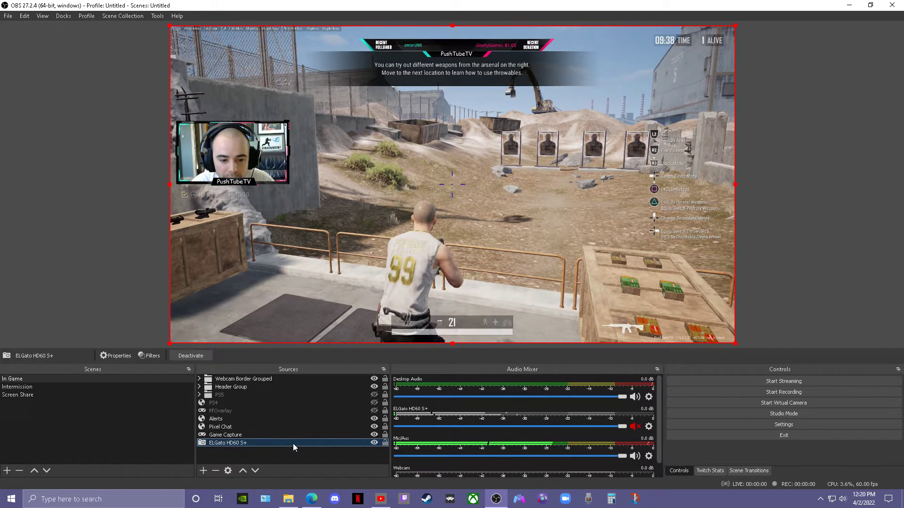
pyautogui.click(634, 427)
pyautogui.click(216, 469)
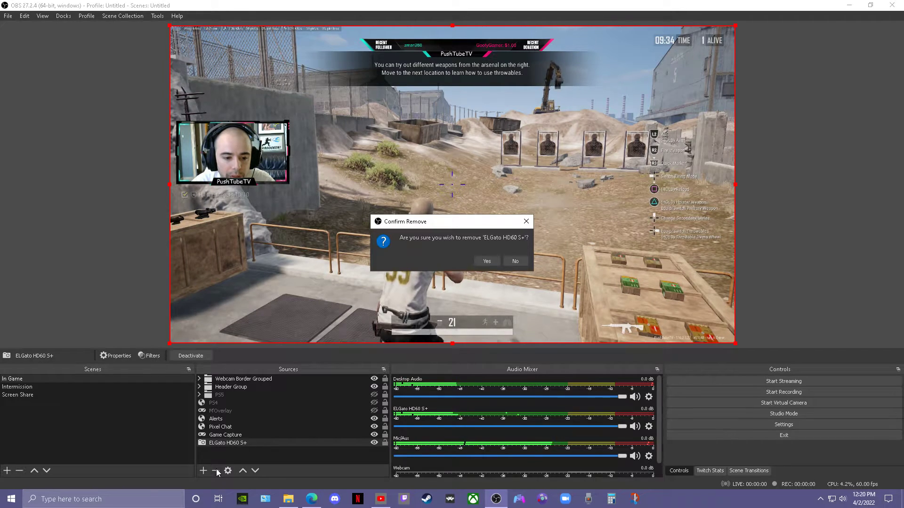
pyautogui.click(488, 258)
# Add a new Video Capture Device source and name it 'ElGato HD65 S+'.
pyautogui.click(202, 471)
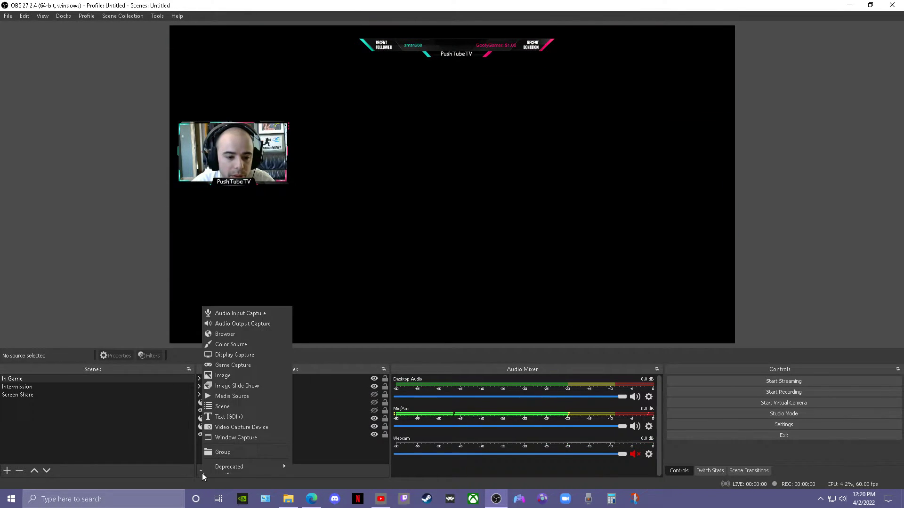
pyautogui.click(243, 429)
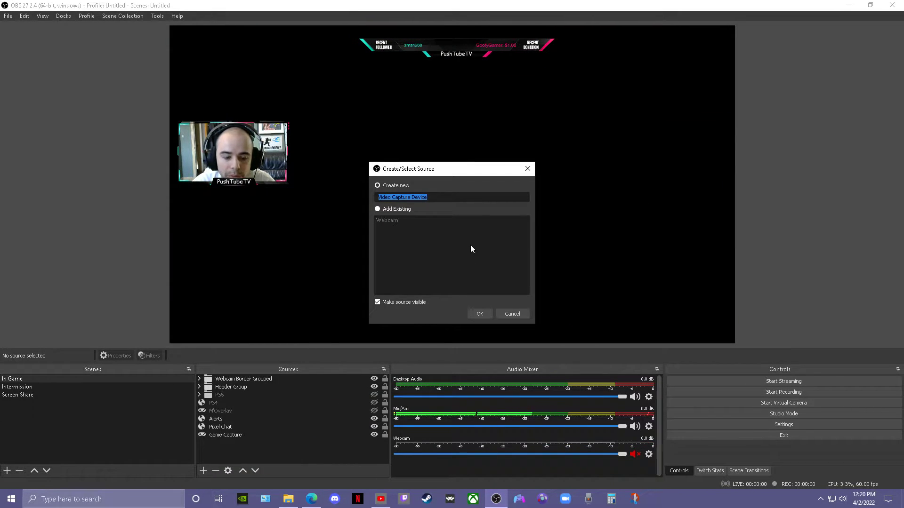
pyautogui.write('ElGato')
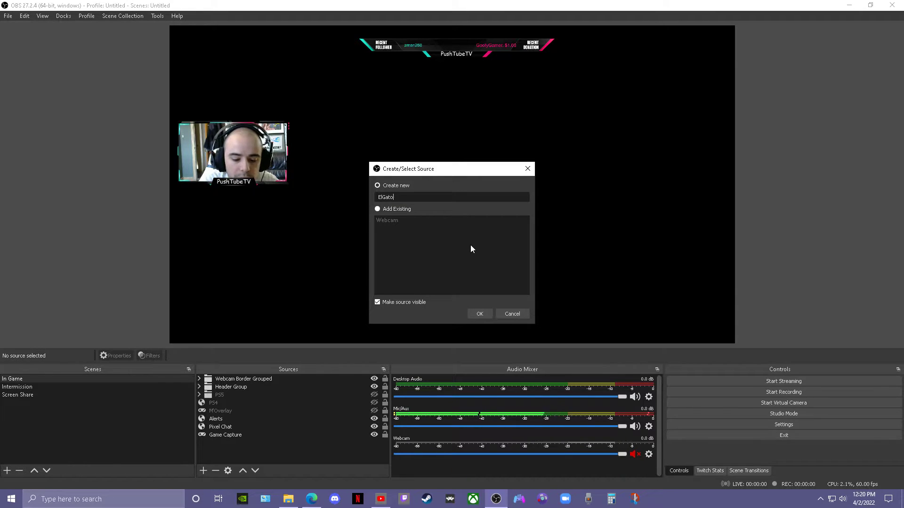
pyautogui.write(' HD')
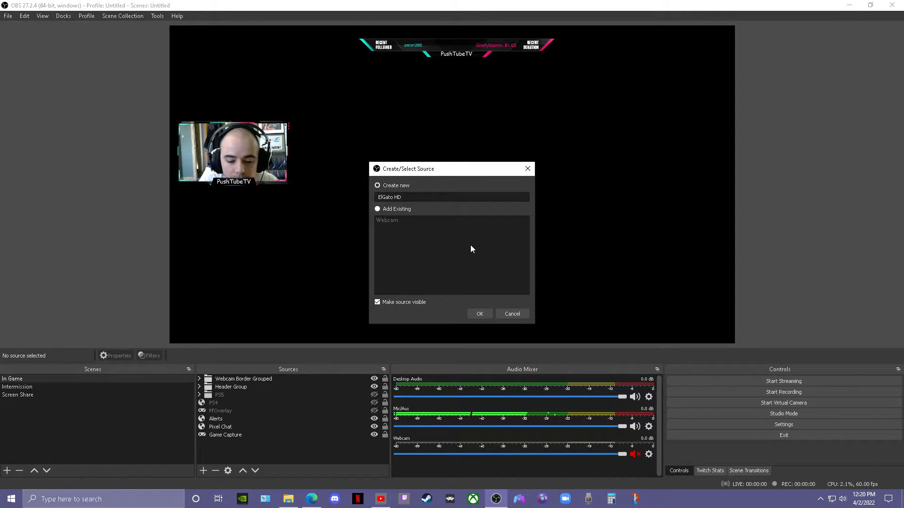
pyautogui.write('65')
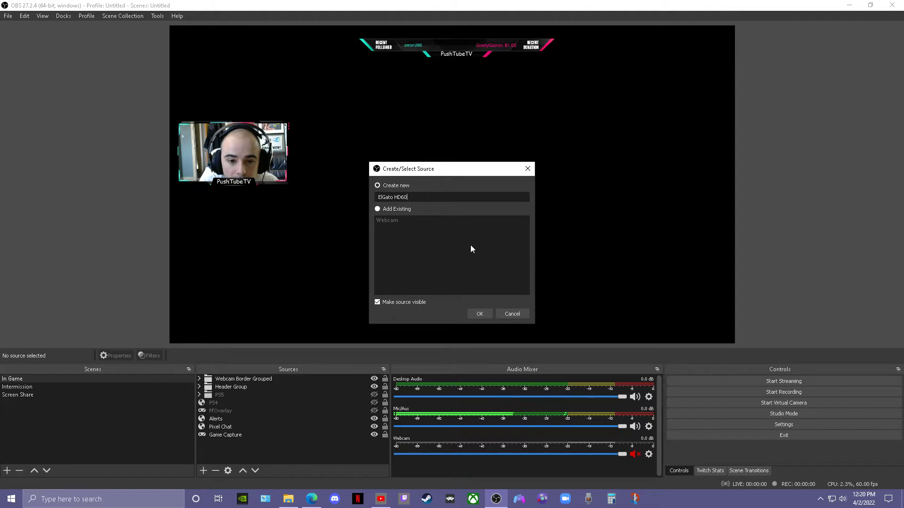
pyautogui.write(' S+')
# Create the capture source with Buffering set to Disable and Audio Output Mode left at Capture audio only.
pyautogui.click(483, 315)
pyautogui.scroll(-5, 464, 320)
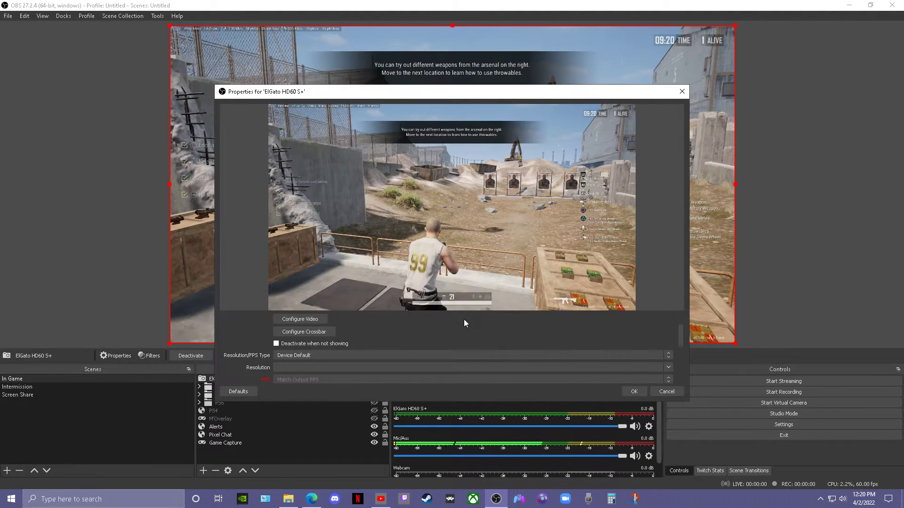
pyautogui.scroll(-2, 456, 342)
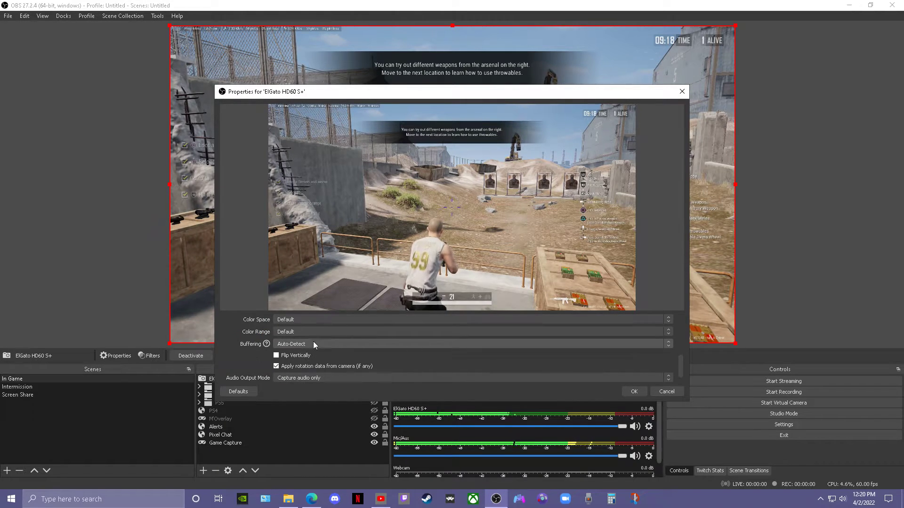
pyautogui.click(606, 344)
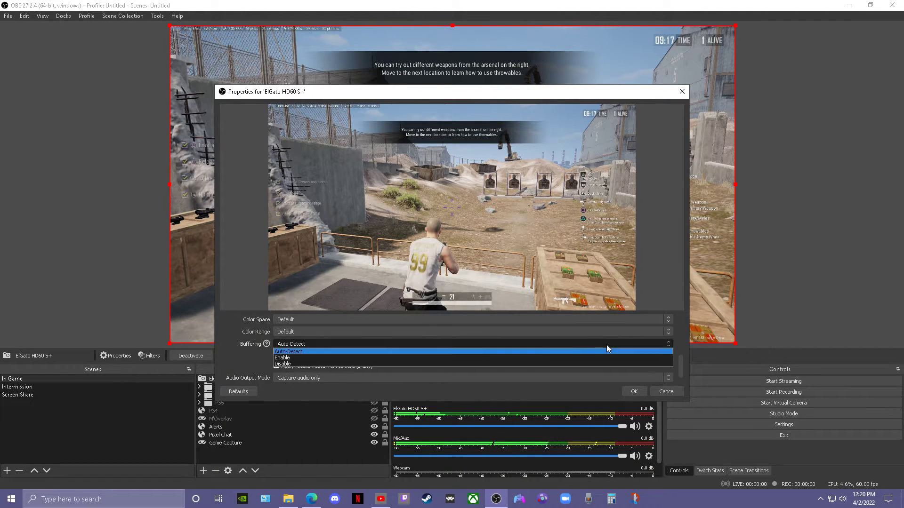
pyautogui.click(572, 365)
pyautogui.scroll(-1, 573, 368)
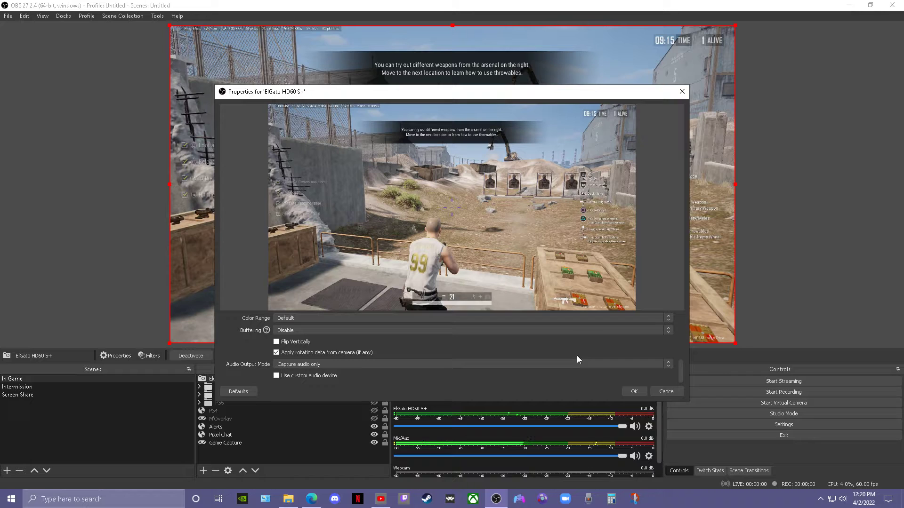
pyautogui.click(422, 365)
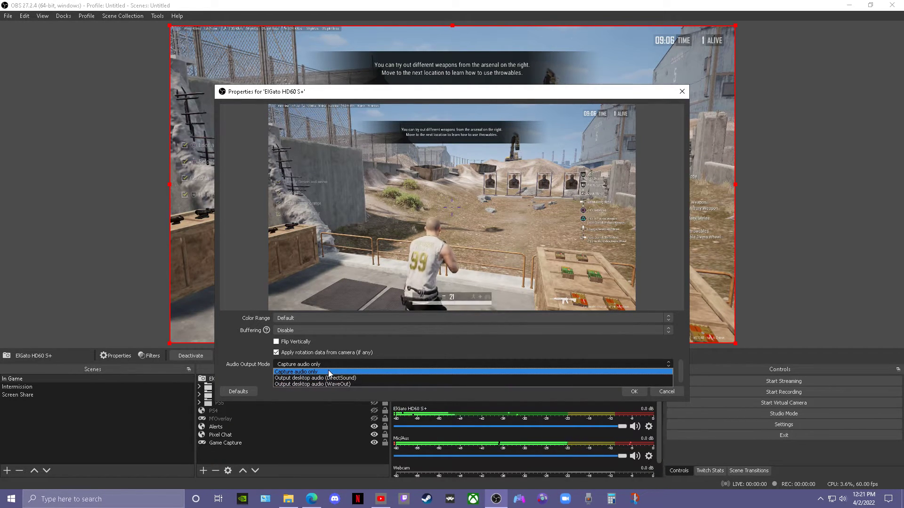
pyautogui.click(346, 372)
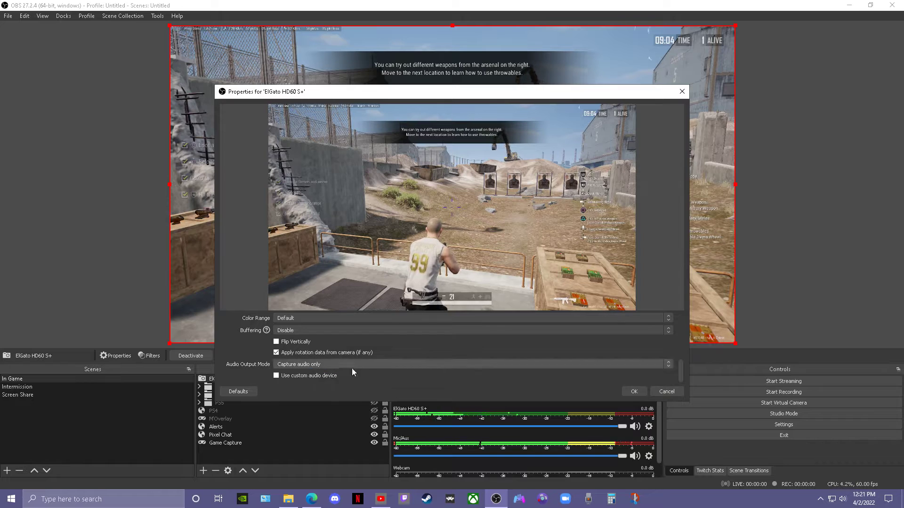
pyautogui.click(638, 392)
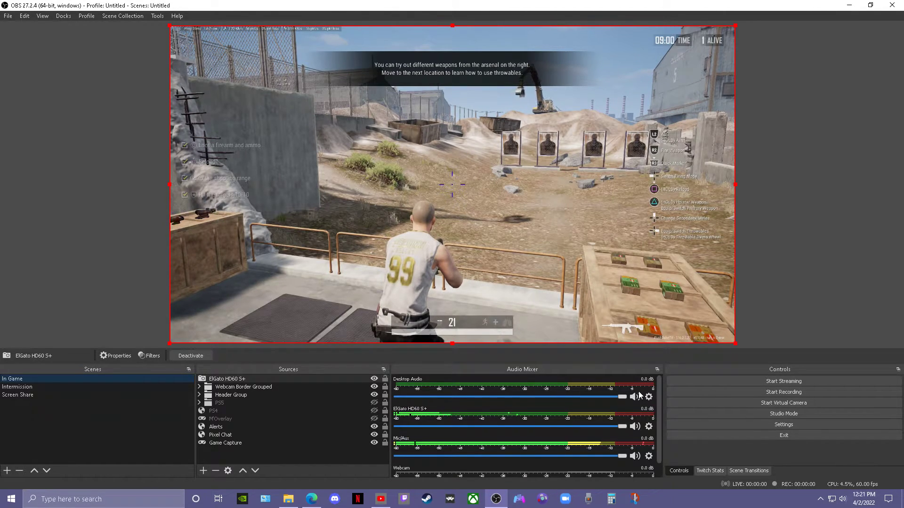
# In Advanced Audio Properties, set ElGato HD60 S+ monitoring to Monitor Only (mute output).
pyautogui.click(649, 427)
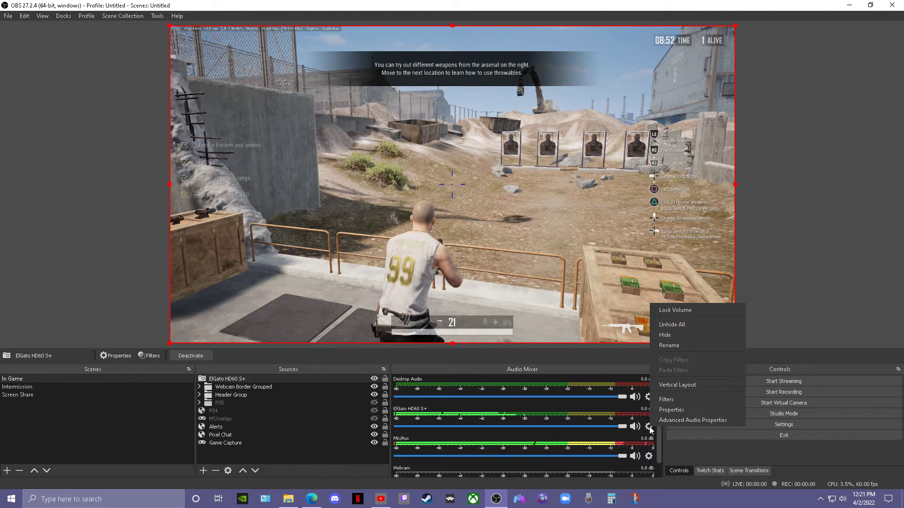
pyautogui.click(685, 420)
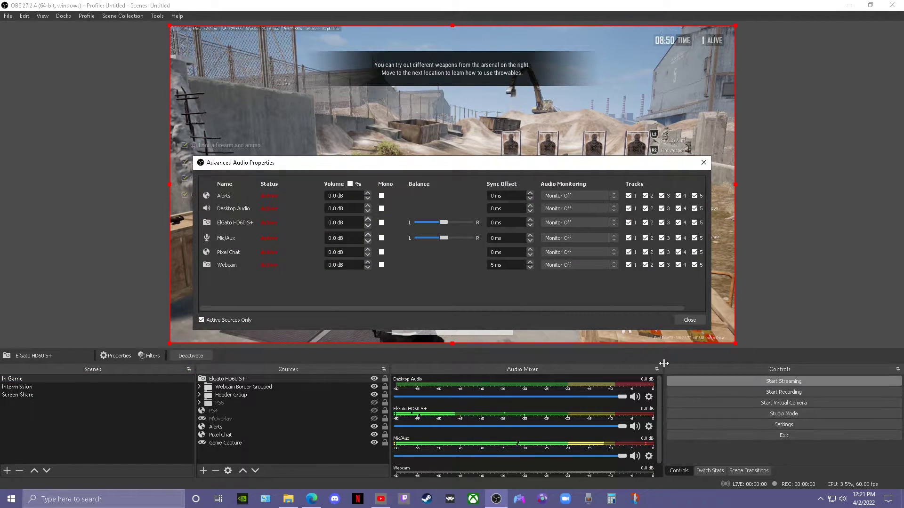
pyautogui.click(617, 223)
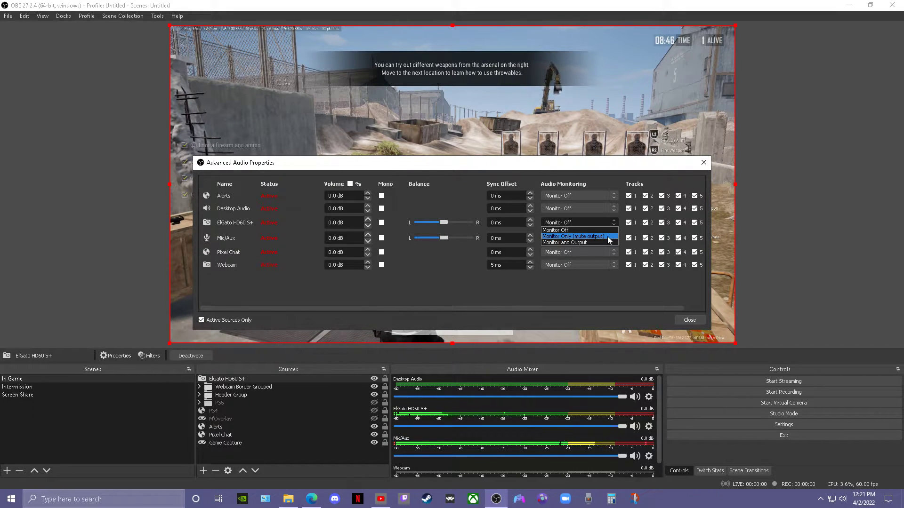
pyautogui.click(607, 236)
pyautogui.press('Escape')
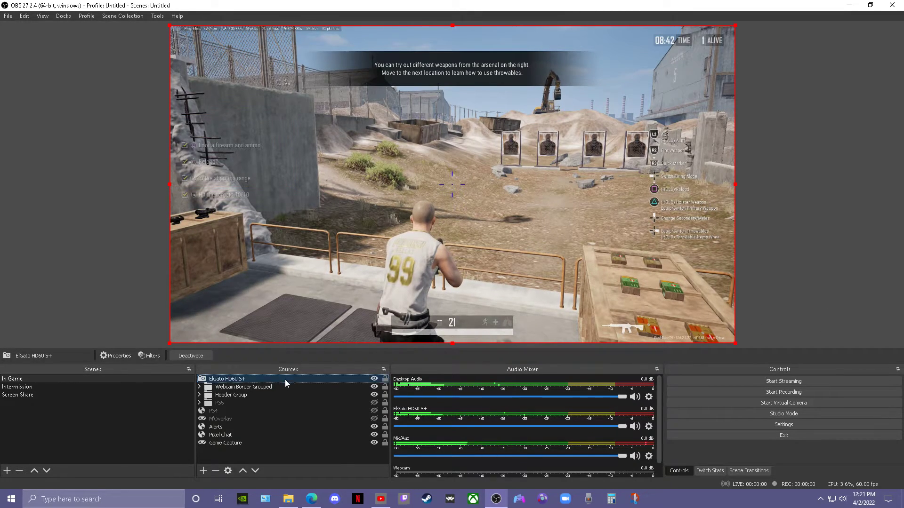
# Drag ElGato HD60 S+ to the bottom of the Sources list.
pyautogui.moveTo(284, 380); pyautogui.dragTo(298, 450)
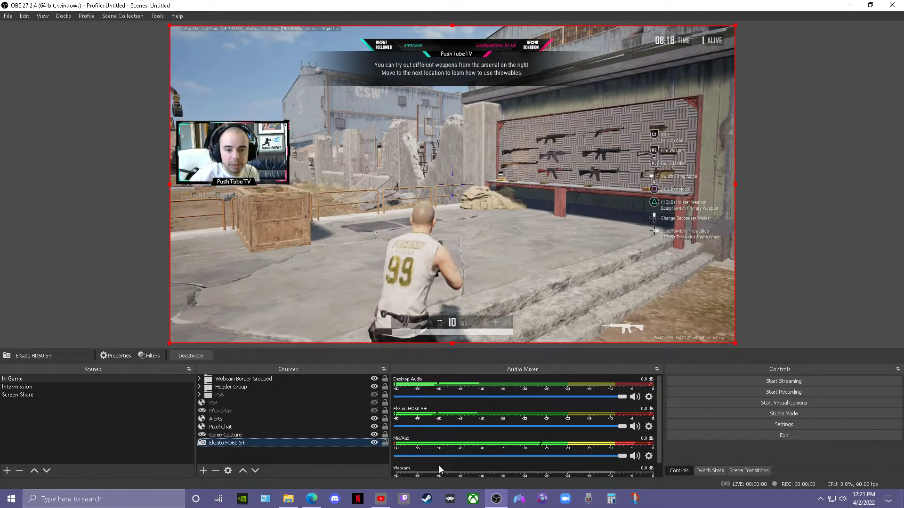
# Start the YouTube lofi hip hop radio stream, then switch back to OBS.
pyautogui.click(381, 499)
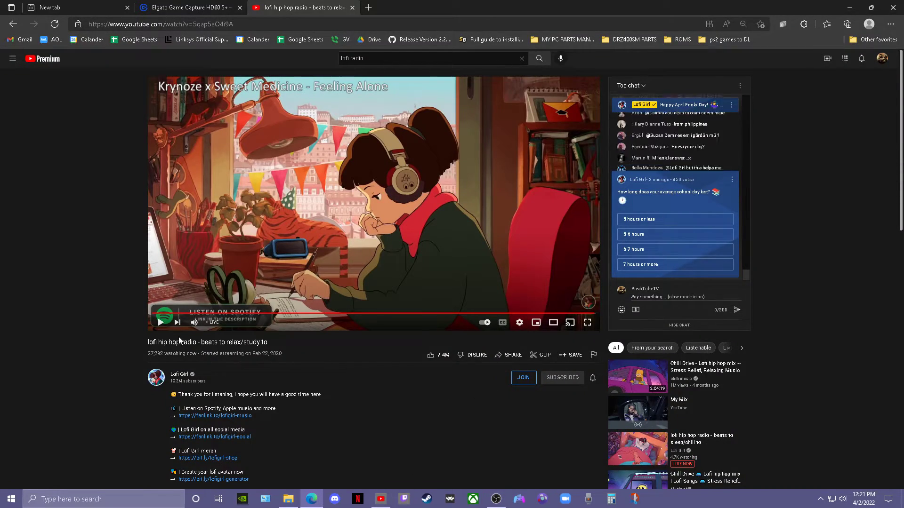
pyautogui.click(160, 324)
pyautogui.hotkey('alt', 'Tab')
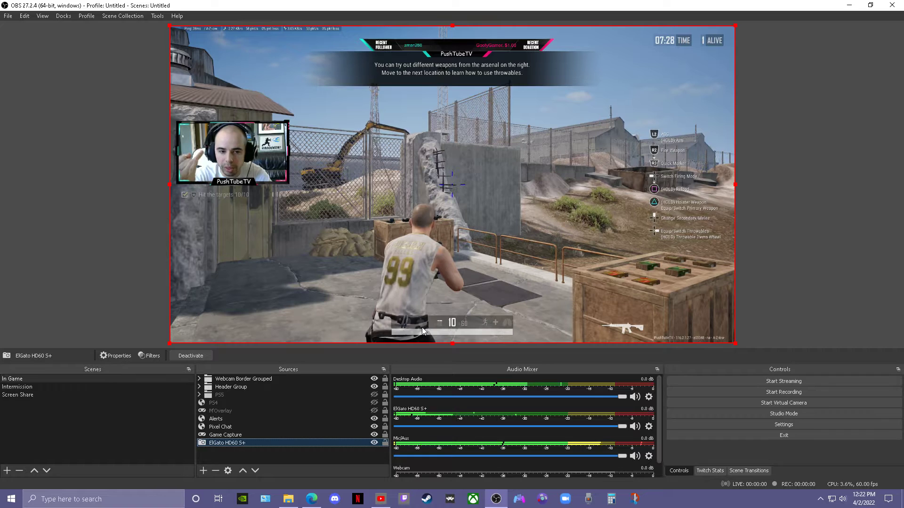
pyautogui.click(648, 426)
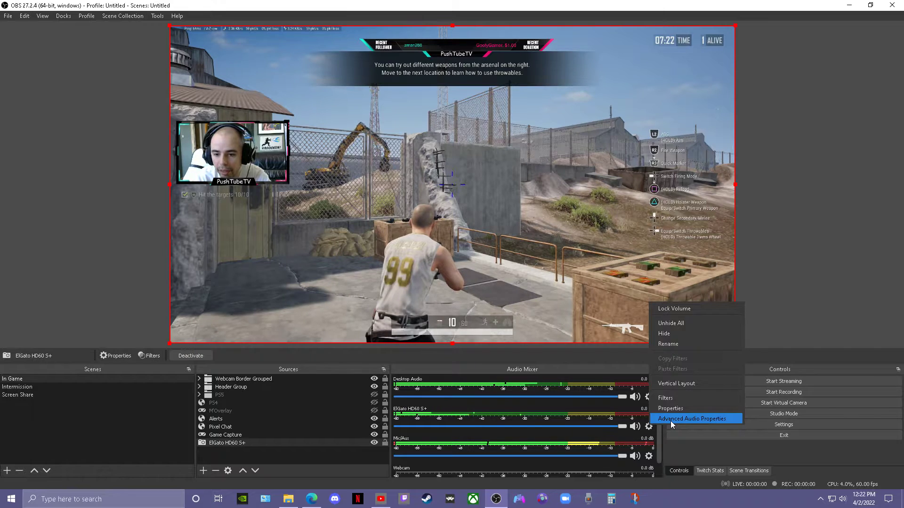
pyautogui.click(671, 420)
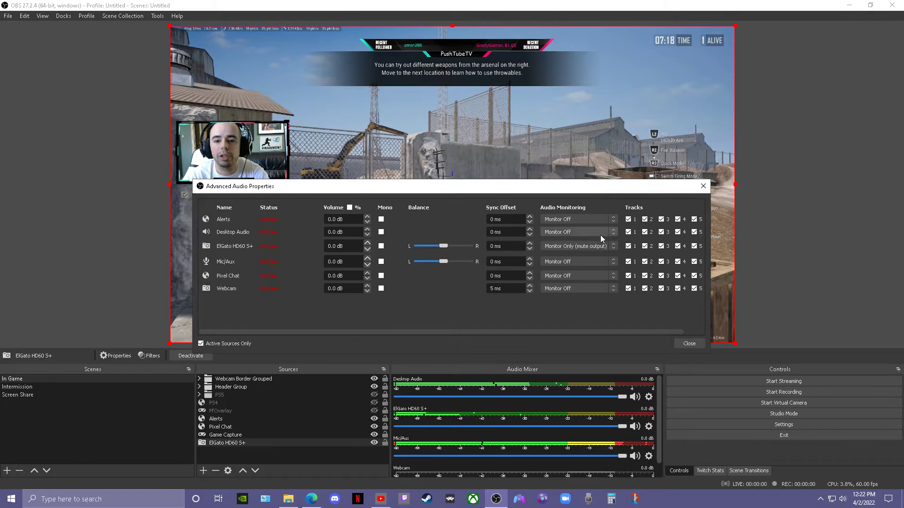
pyautogui.click(600, 247)
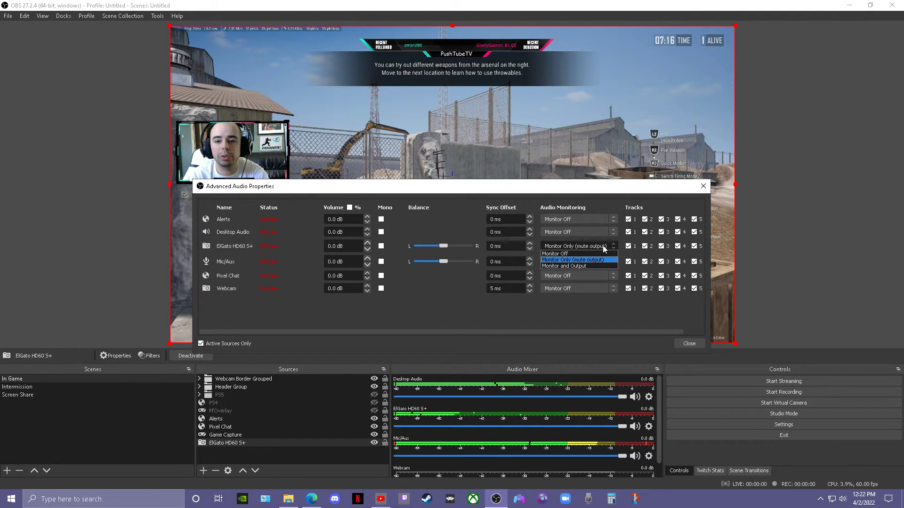
pyautogui.click(696, 346)
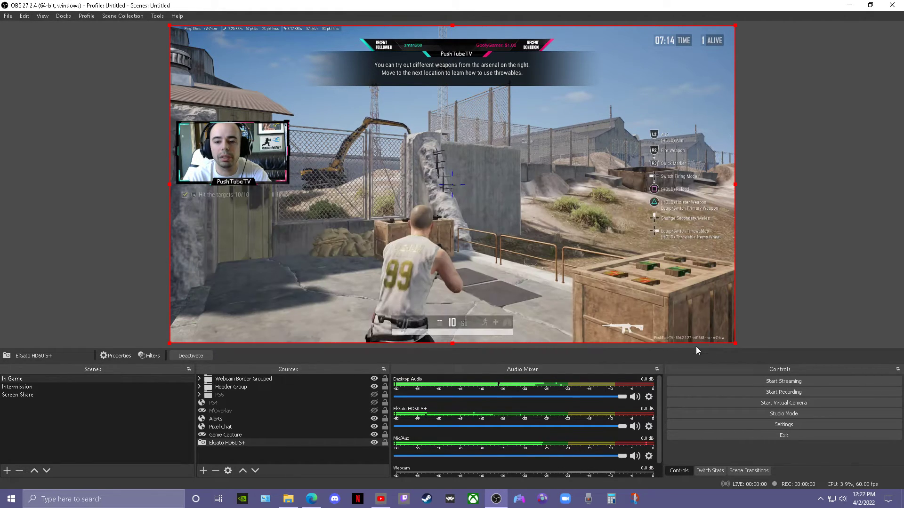